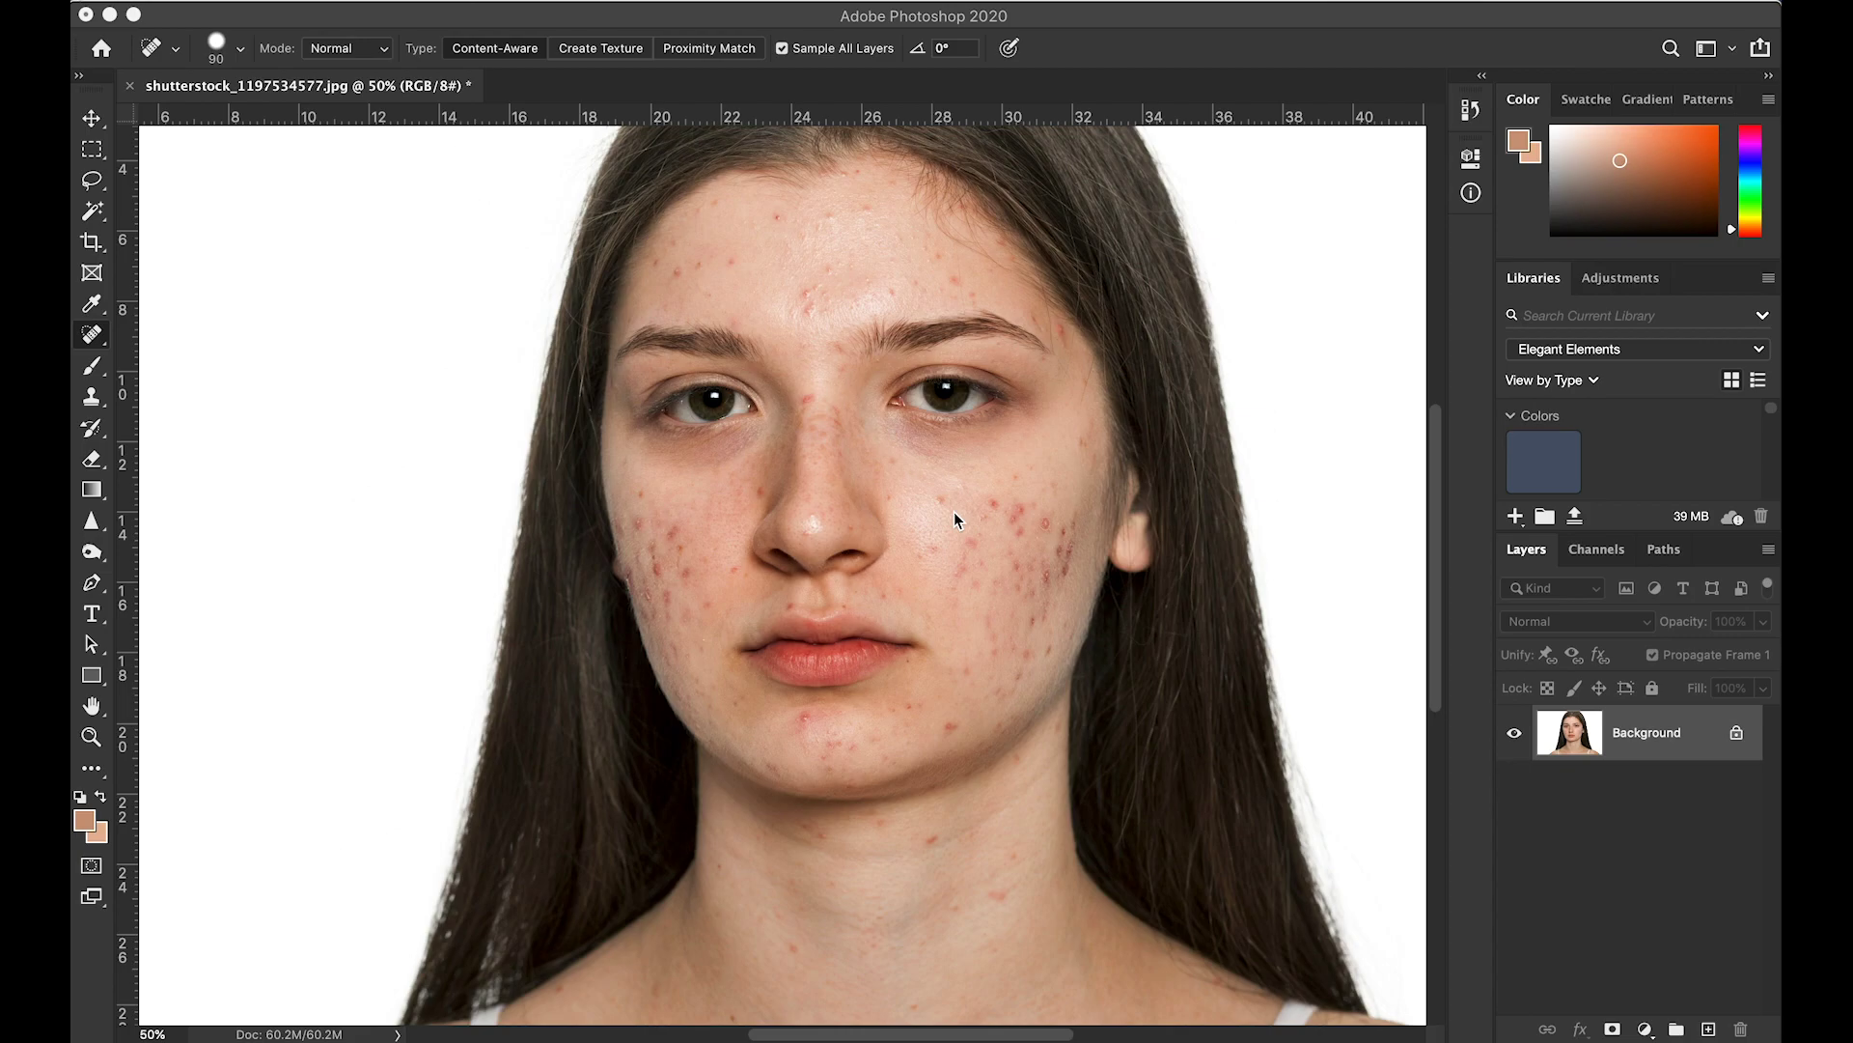
- Sample clean skin below the eye with the Healing Brush and paint over blemishes on the cheek beside the ear
left_click(92, 118)
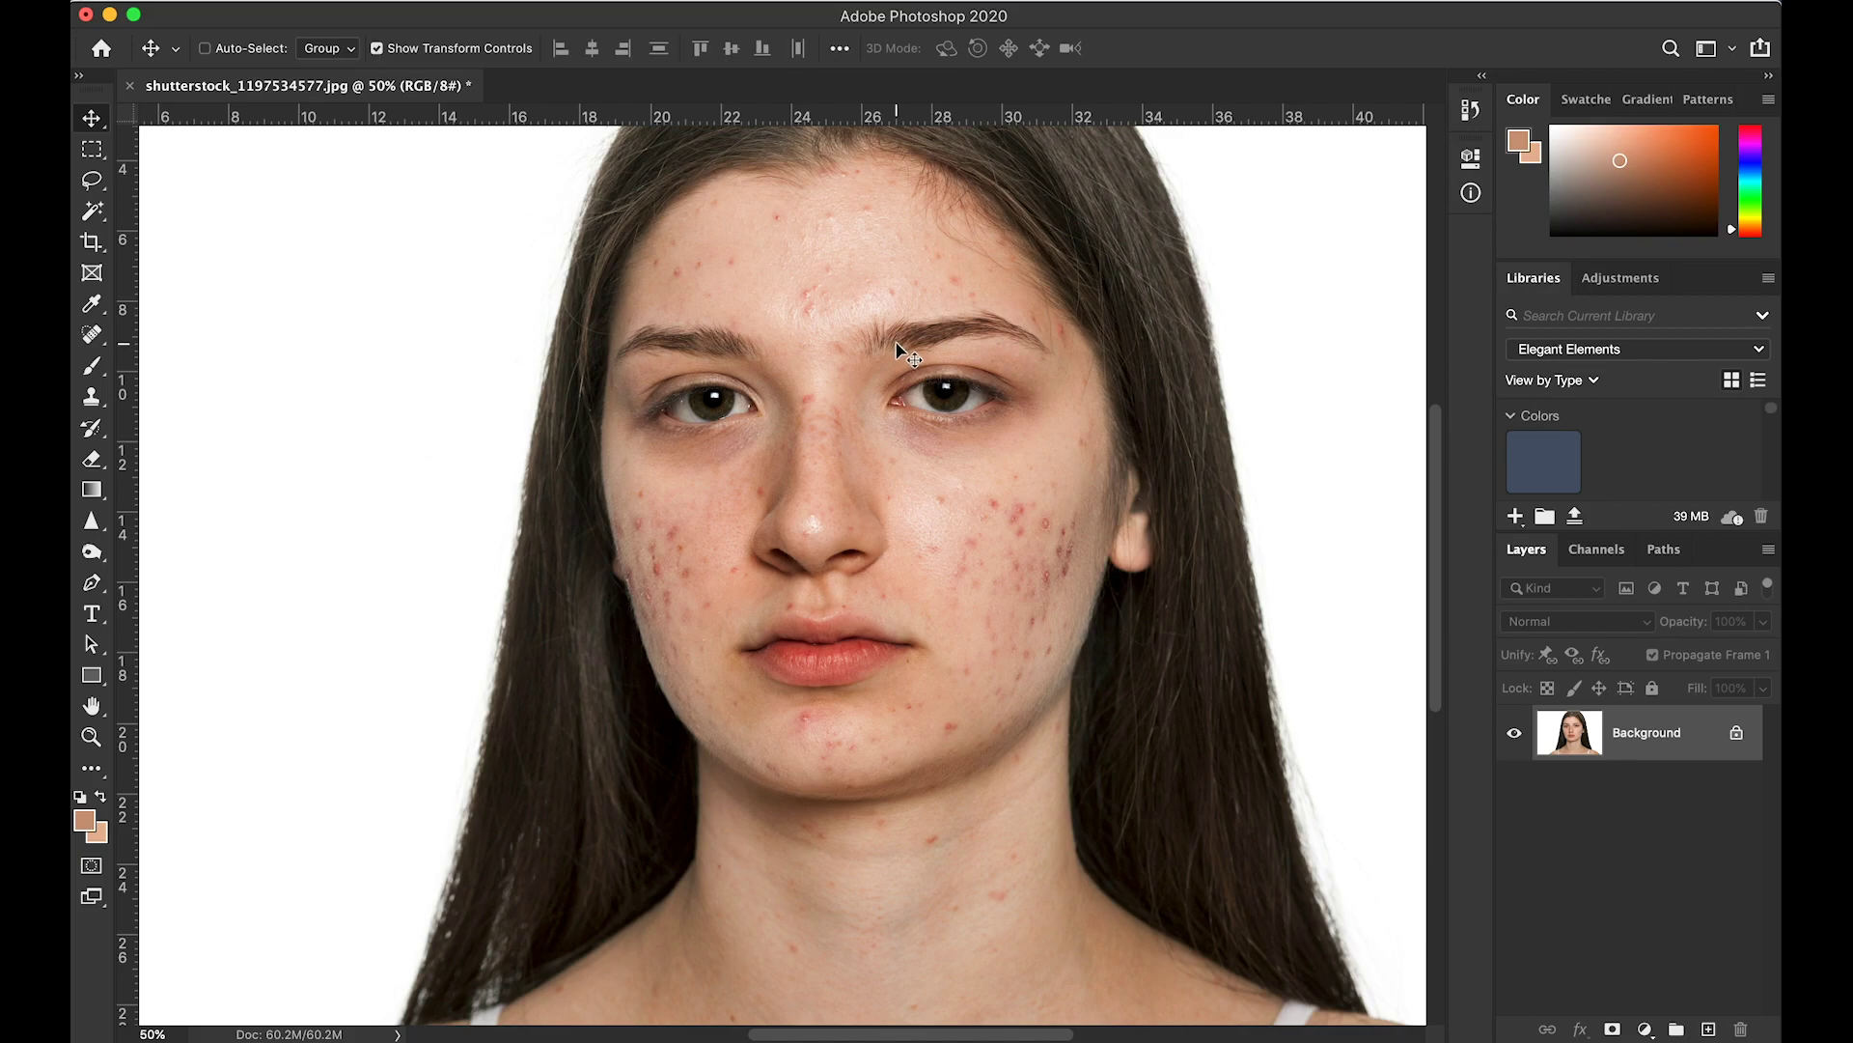
key("j")
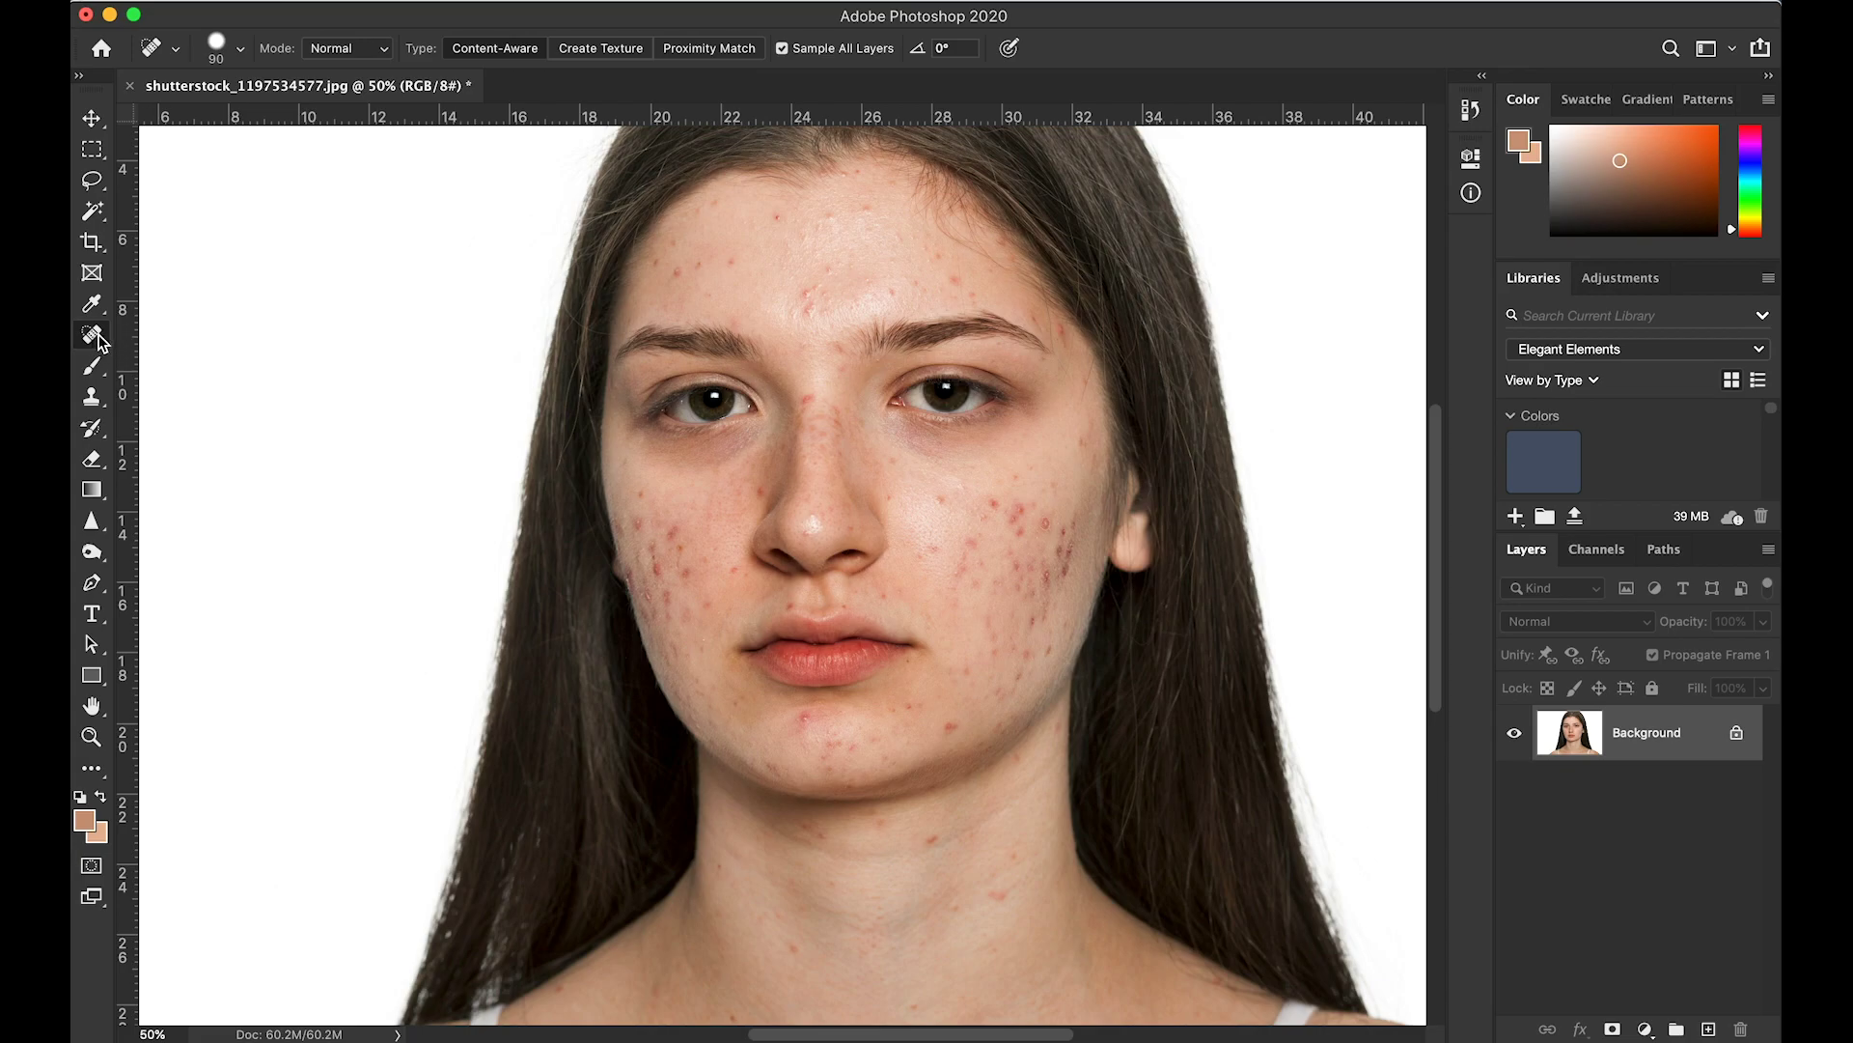
mouse_move(97, 342)
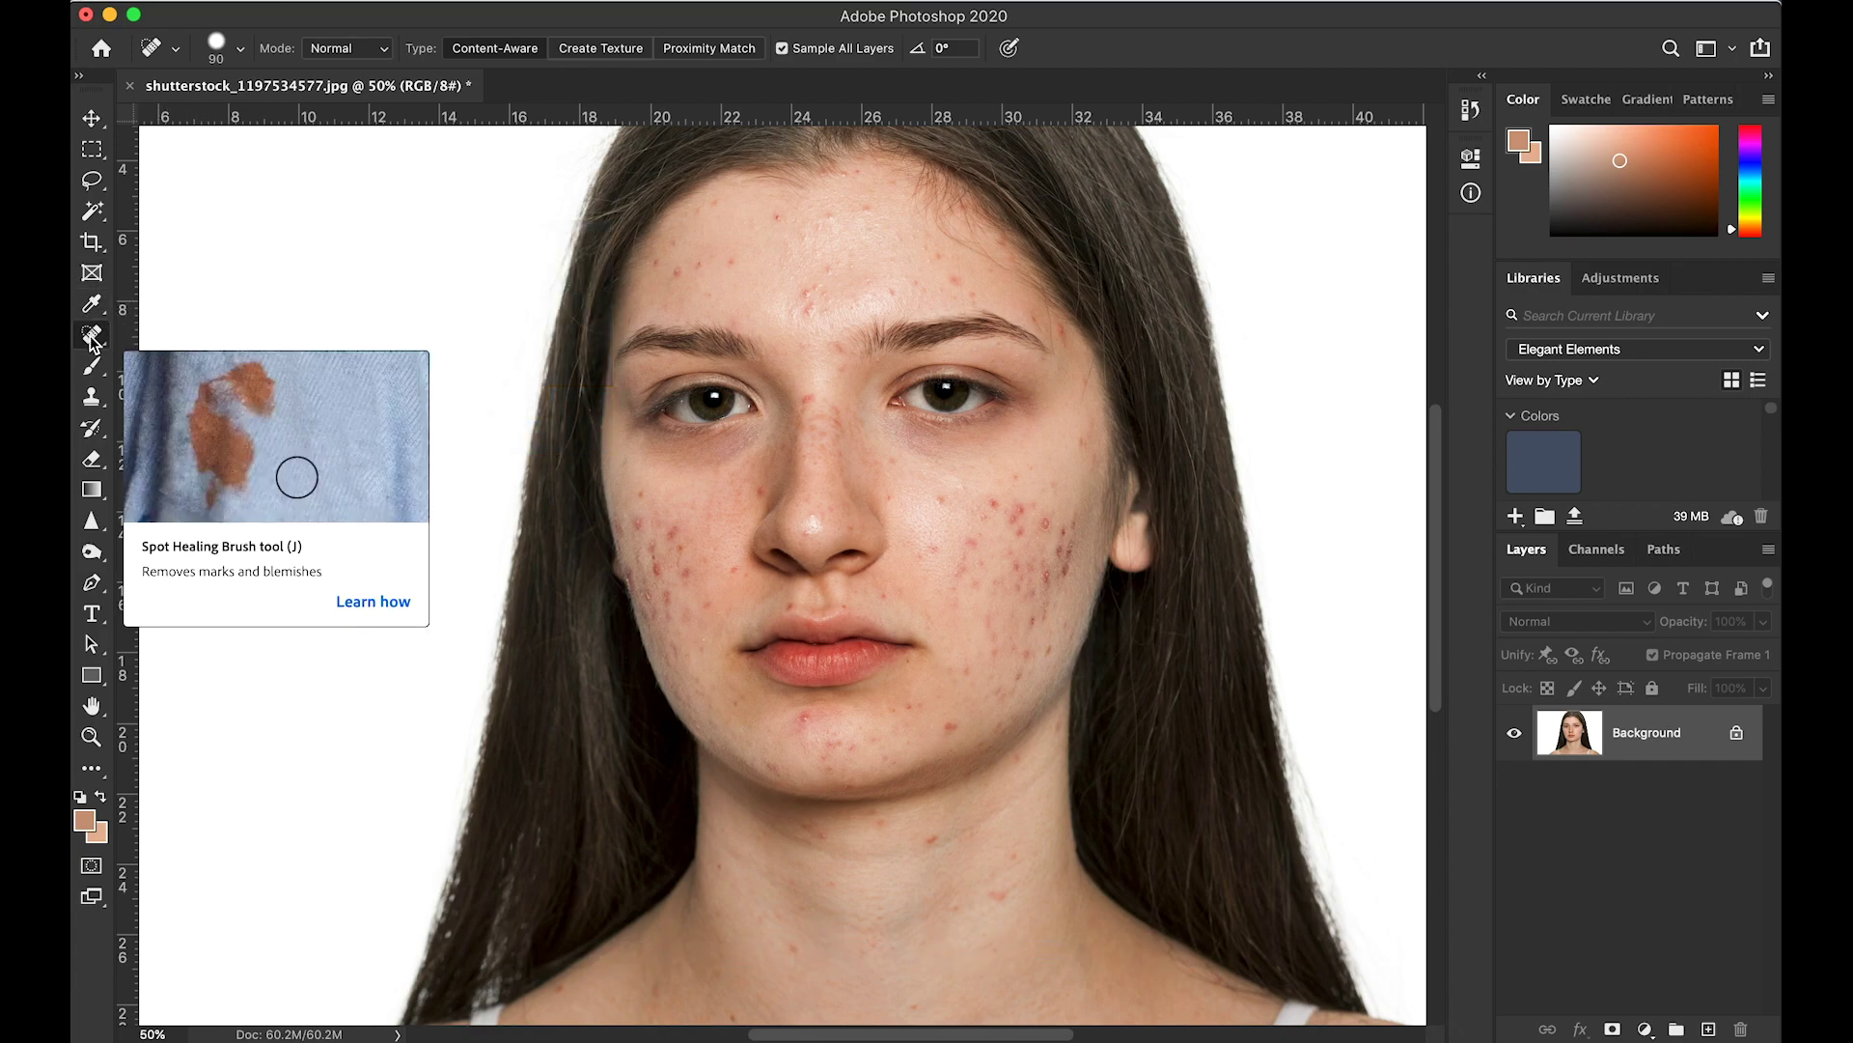
left_click(90, 338)
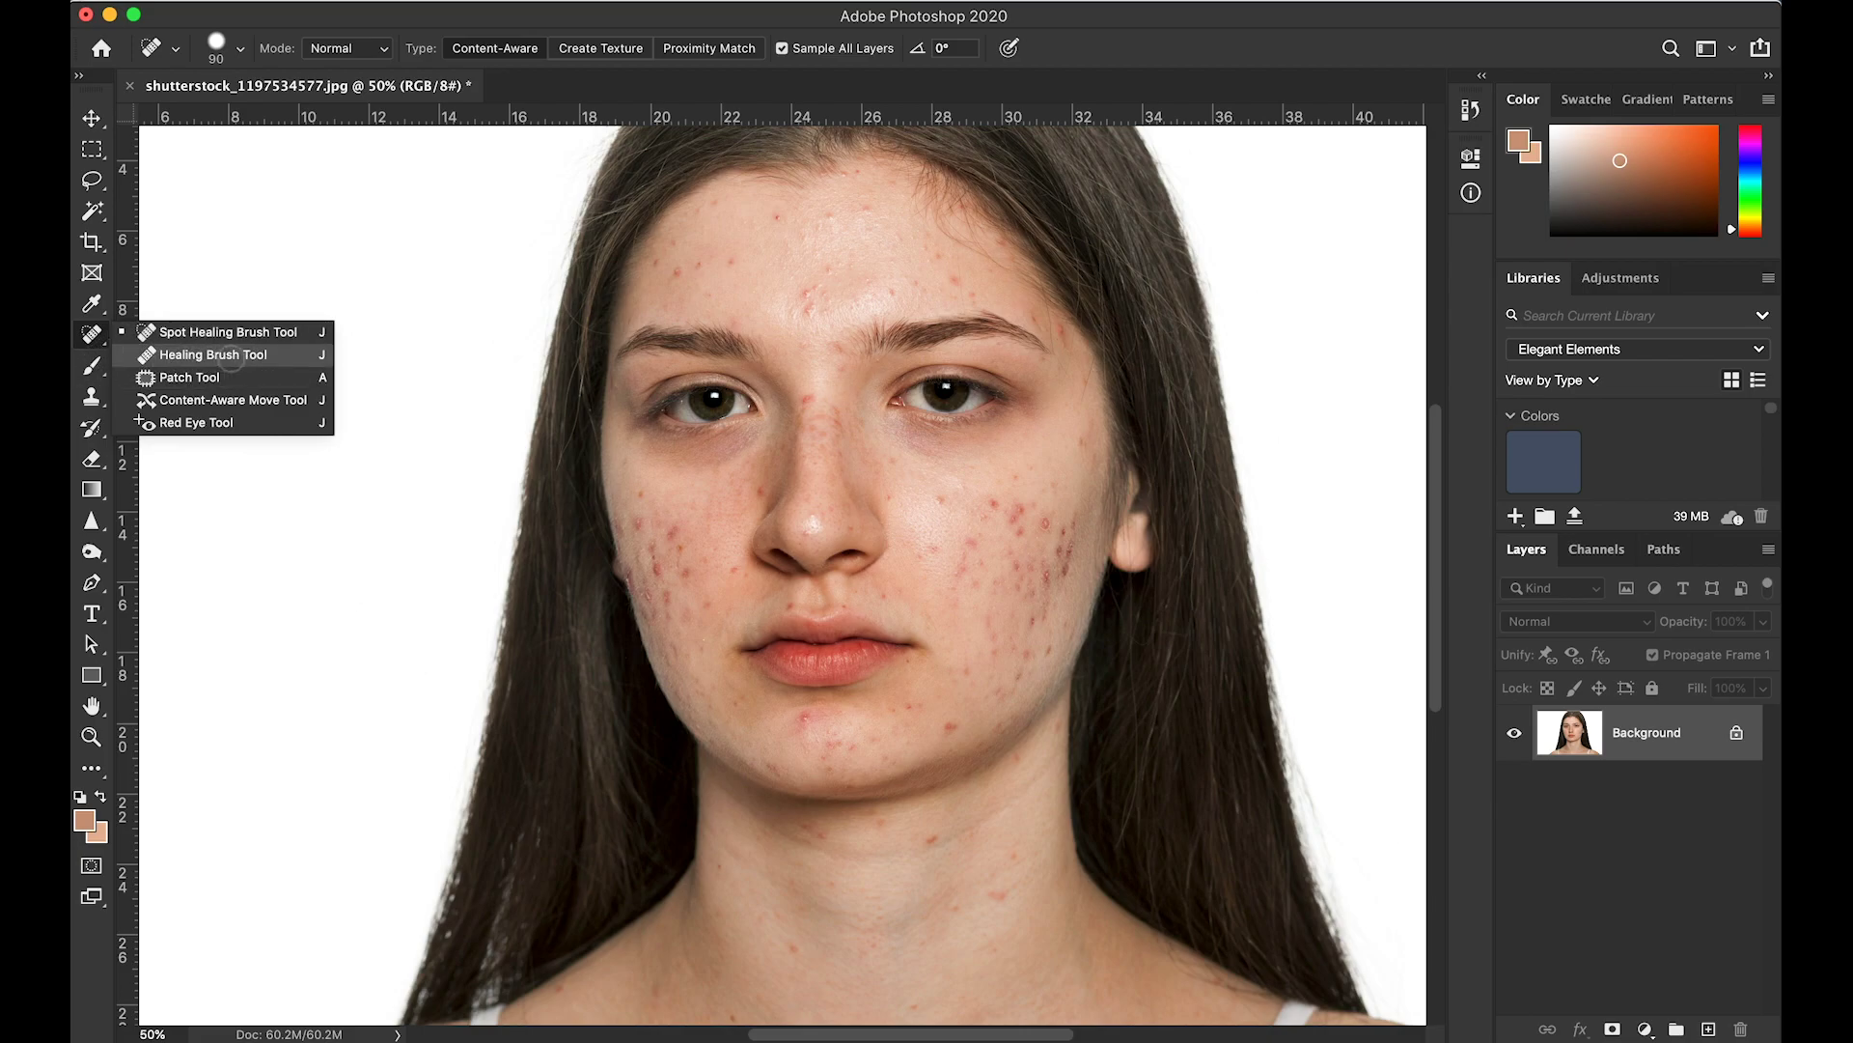
left_click(213, 354)
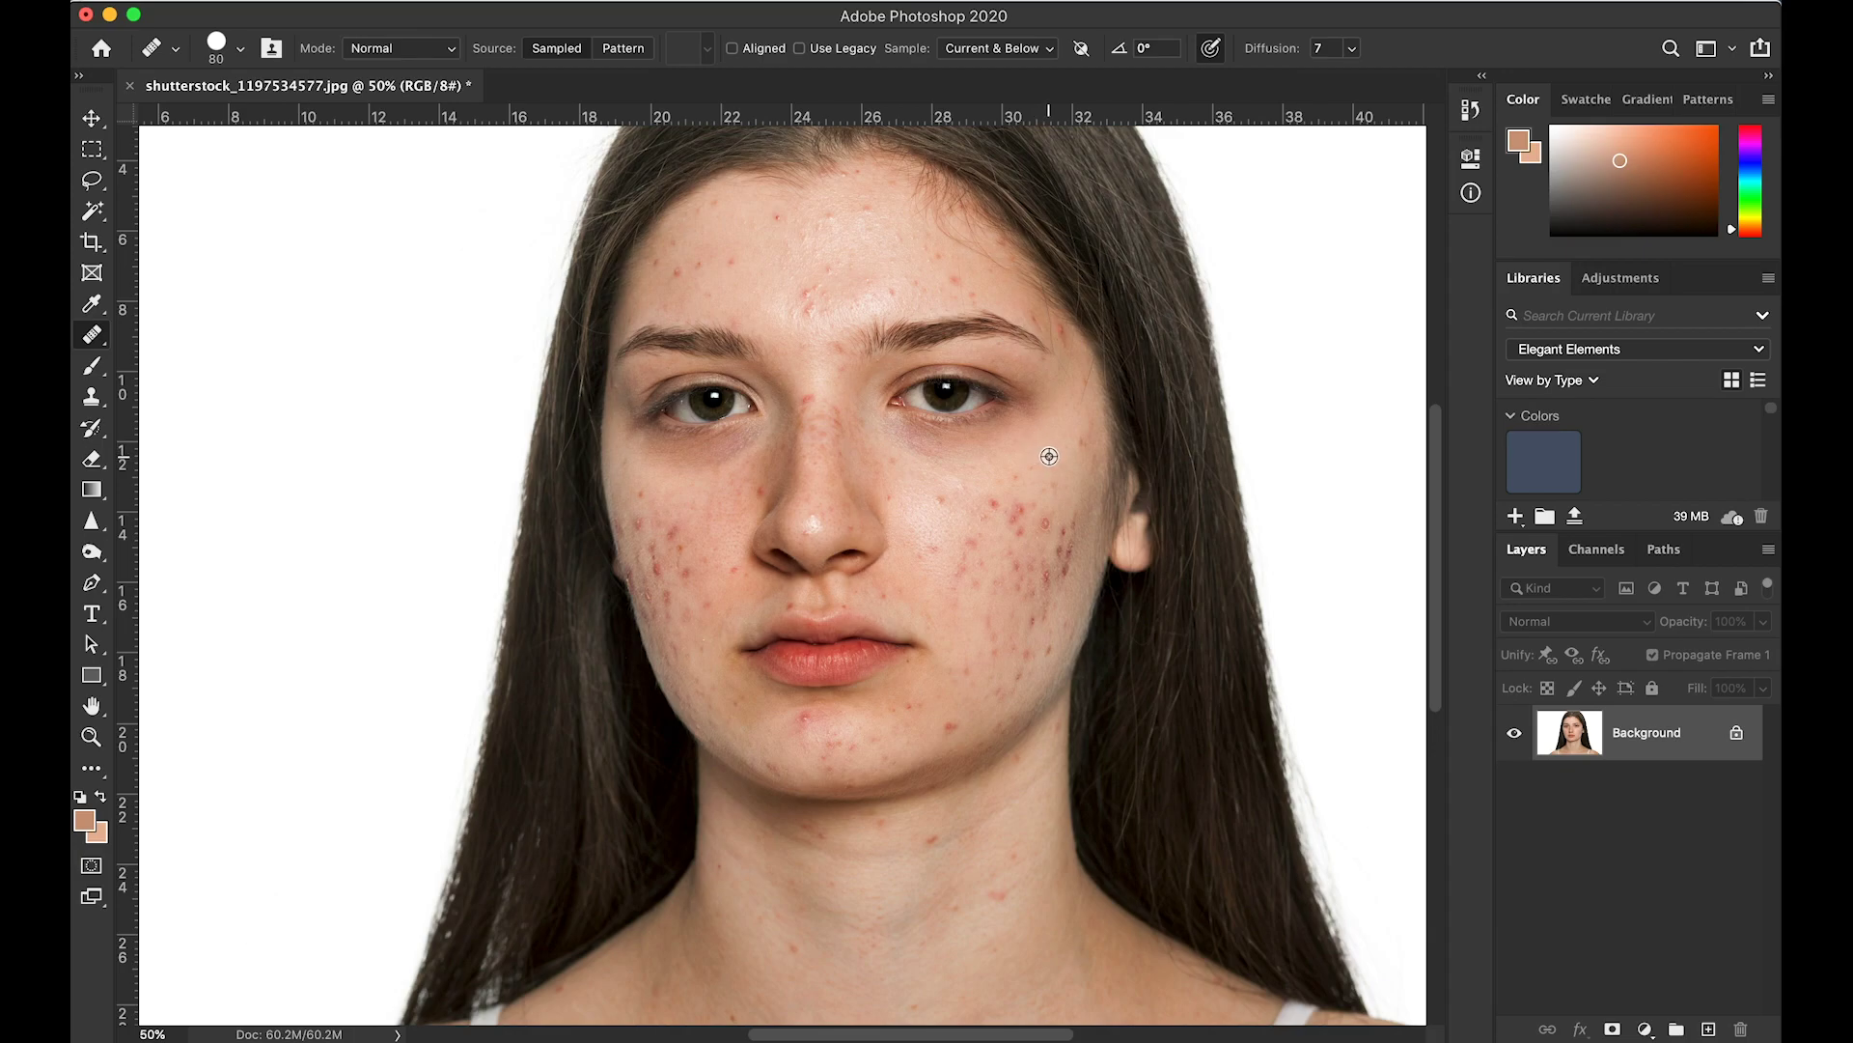
left_click(1051, 457, "alt")
left_click(1075, 565)
left_click(1095, 430)
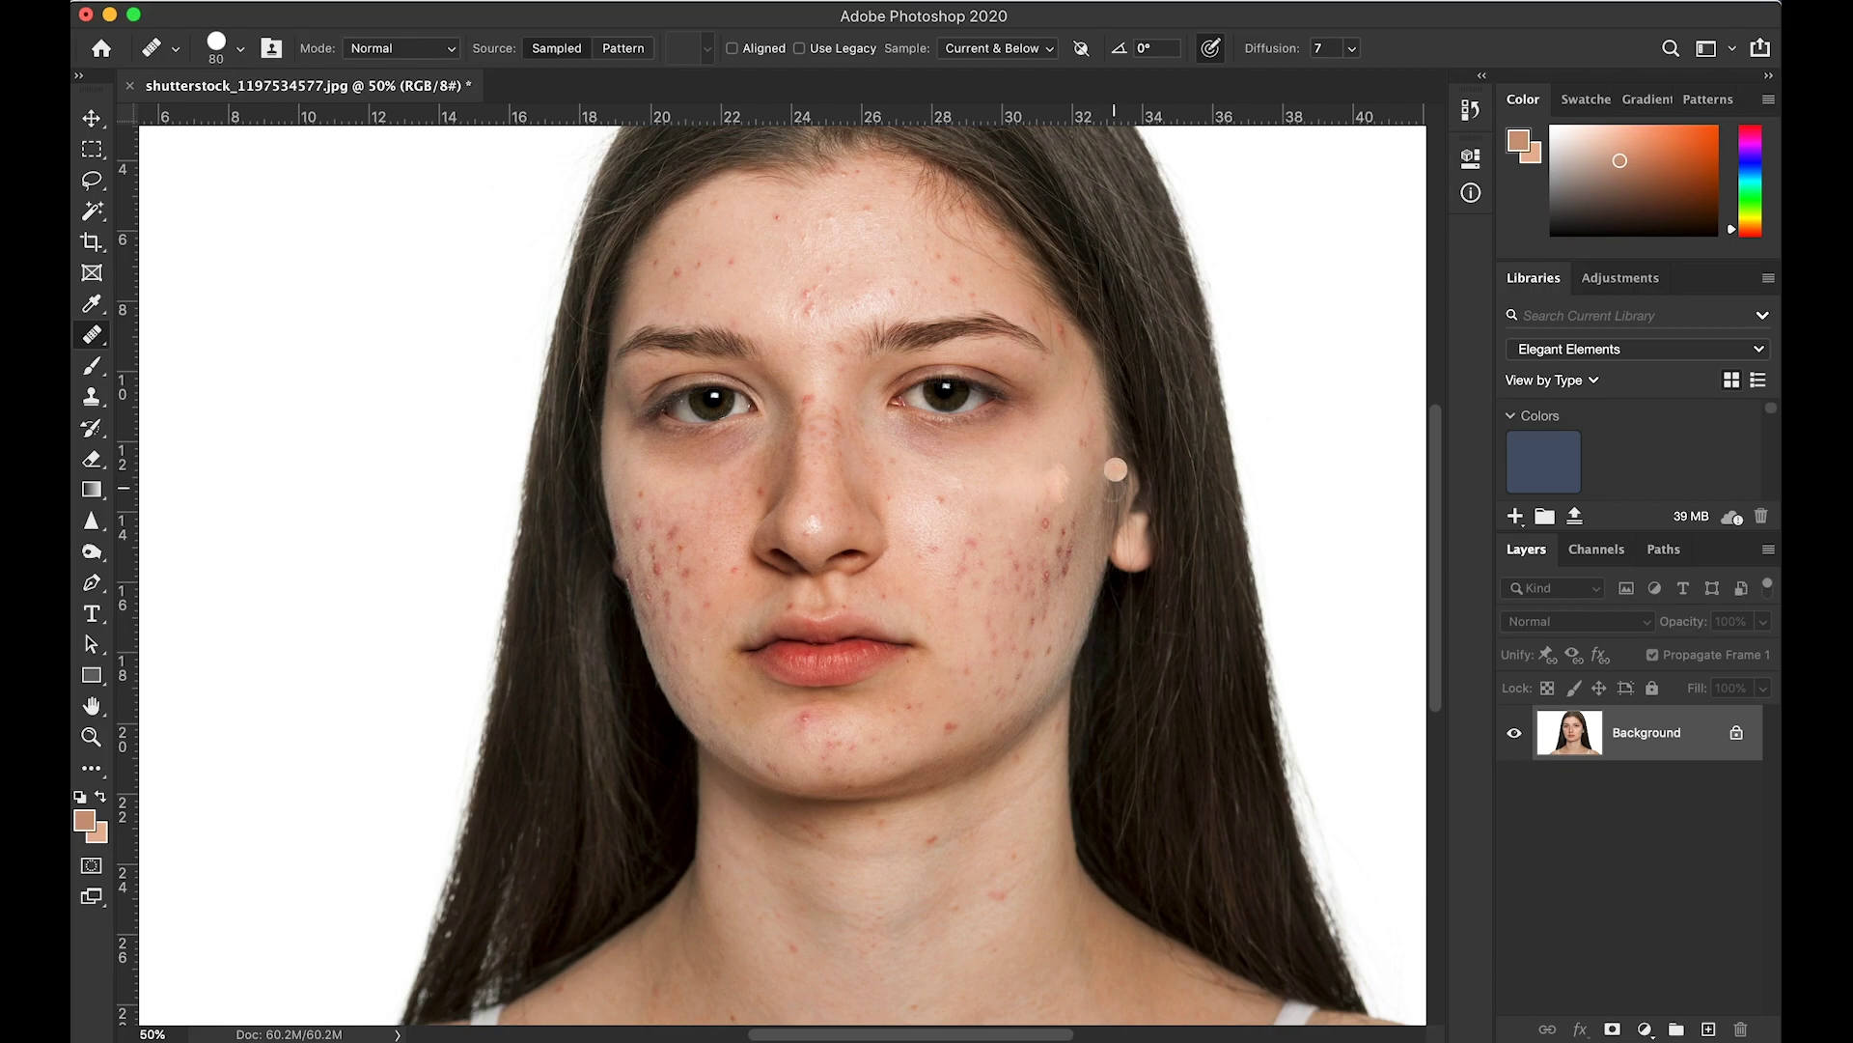
- Try extending the healed skin across the outer cheek toward the hairline with the Healing Brush
left_click(1045, 524)
left_click(1027, 494)
left_click(1105, 407)
left_click(1115, 460)
left_click(1099, 465)
left_click(1136, 408)
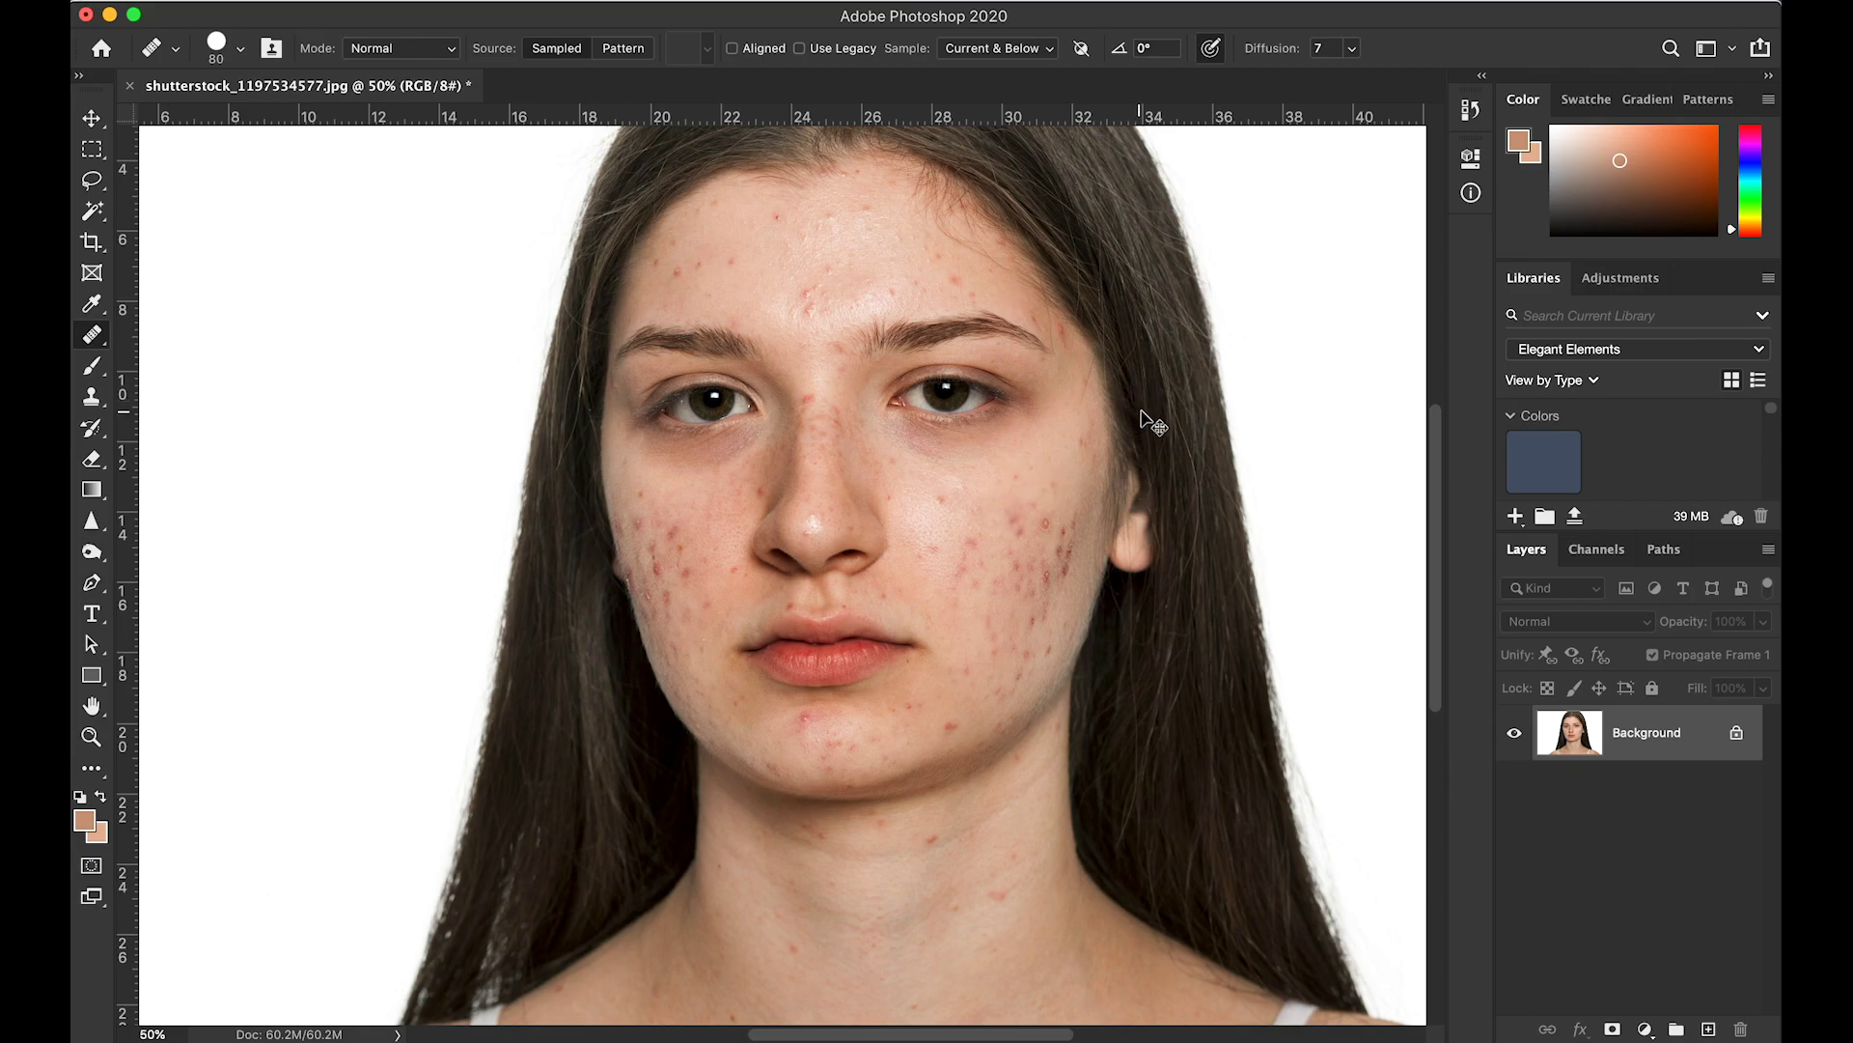
left_click(1150, 397)
left_click(1128, 425)
left_click(1047, 400)
- Heal the bright upper cheek beneath the eye with the Healing Brush
key("super+1")
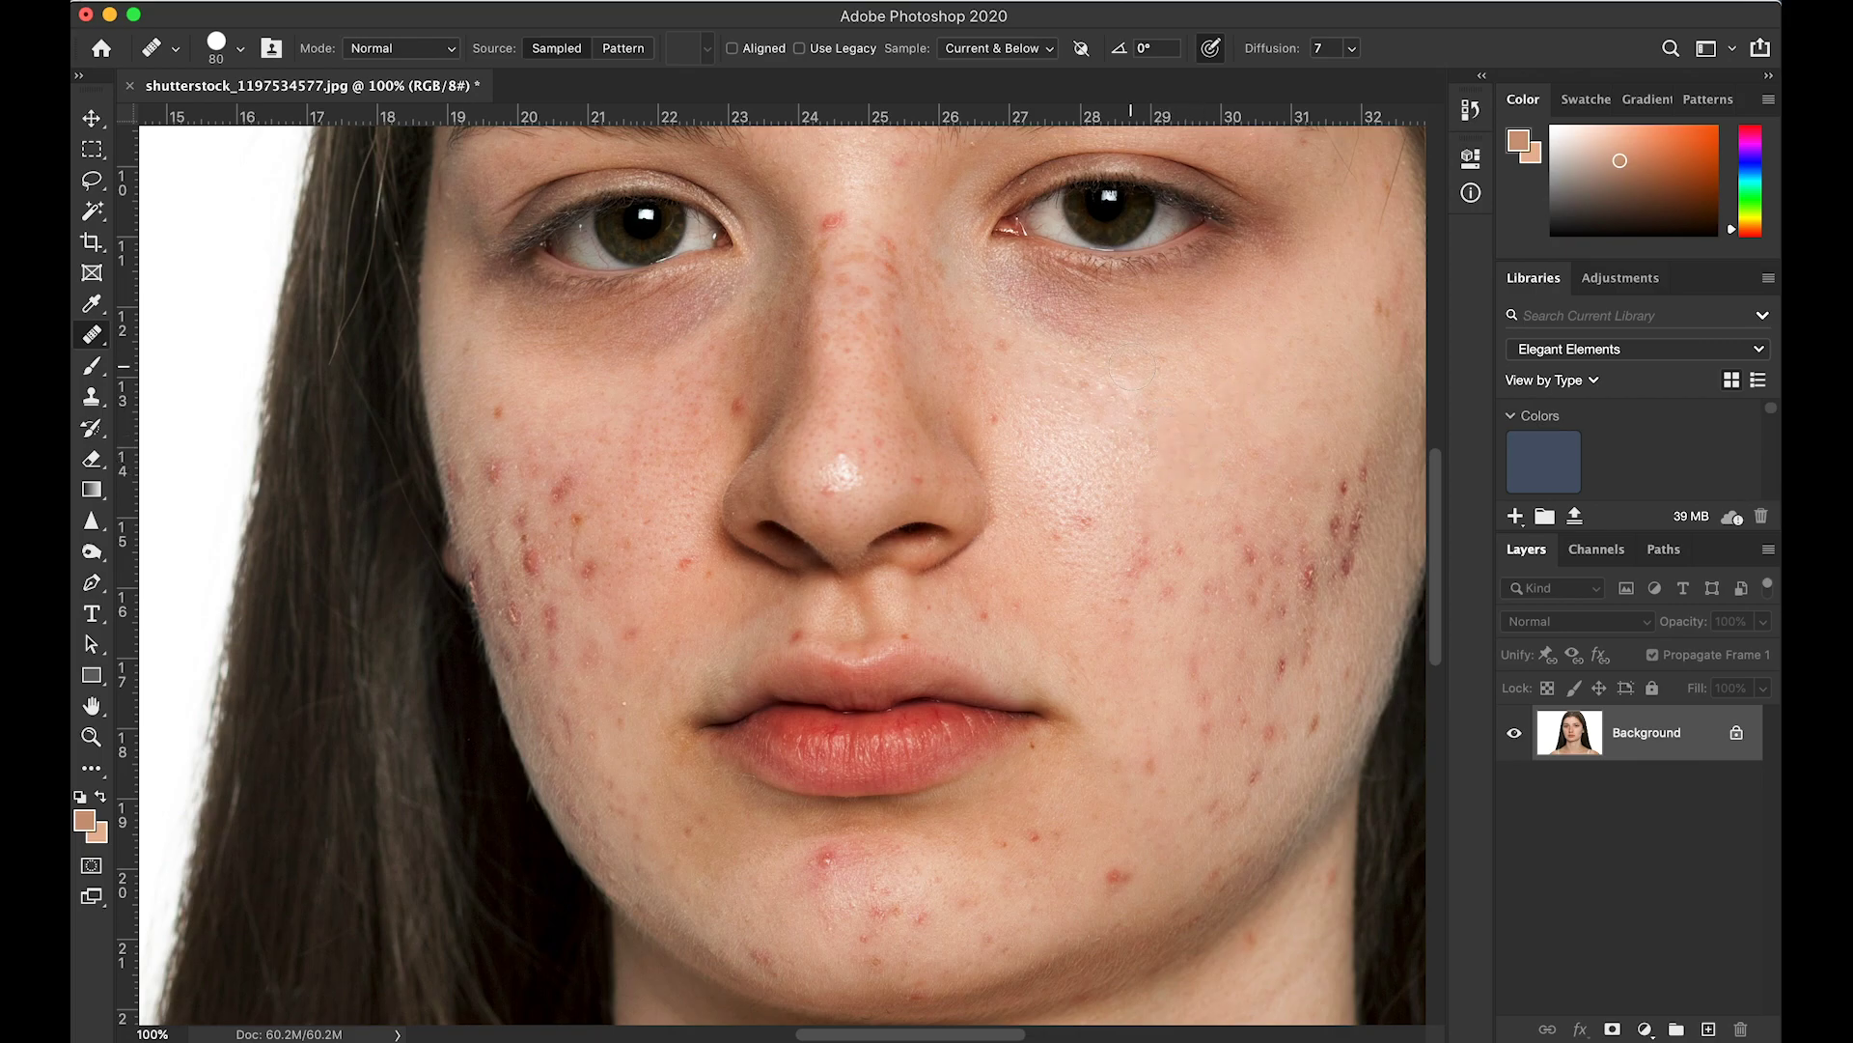
left_click_drag(1091, 382, 1138, 424)
left_click(1249, 463)
key("super+minus")
key("super+minus")
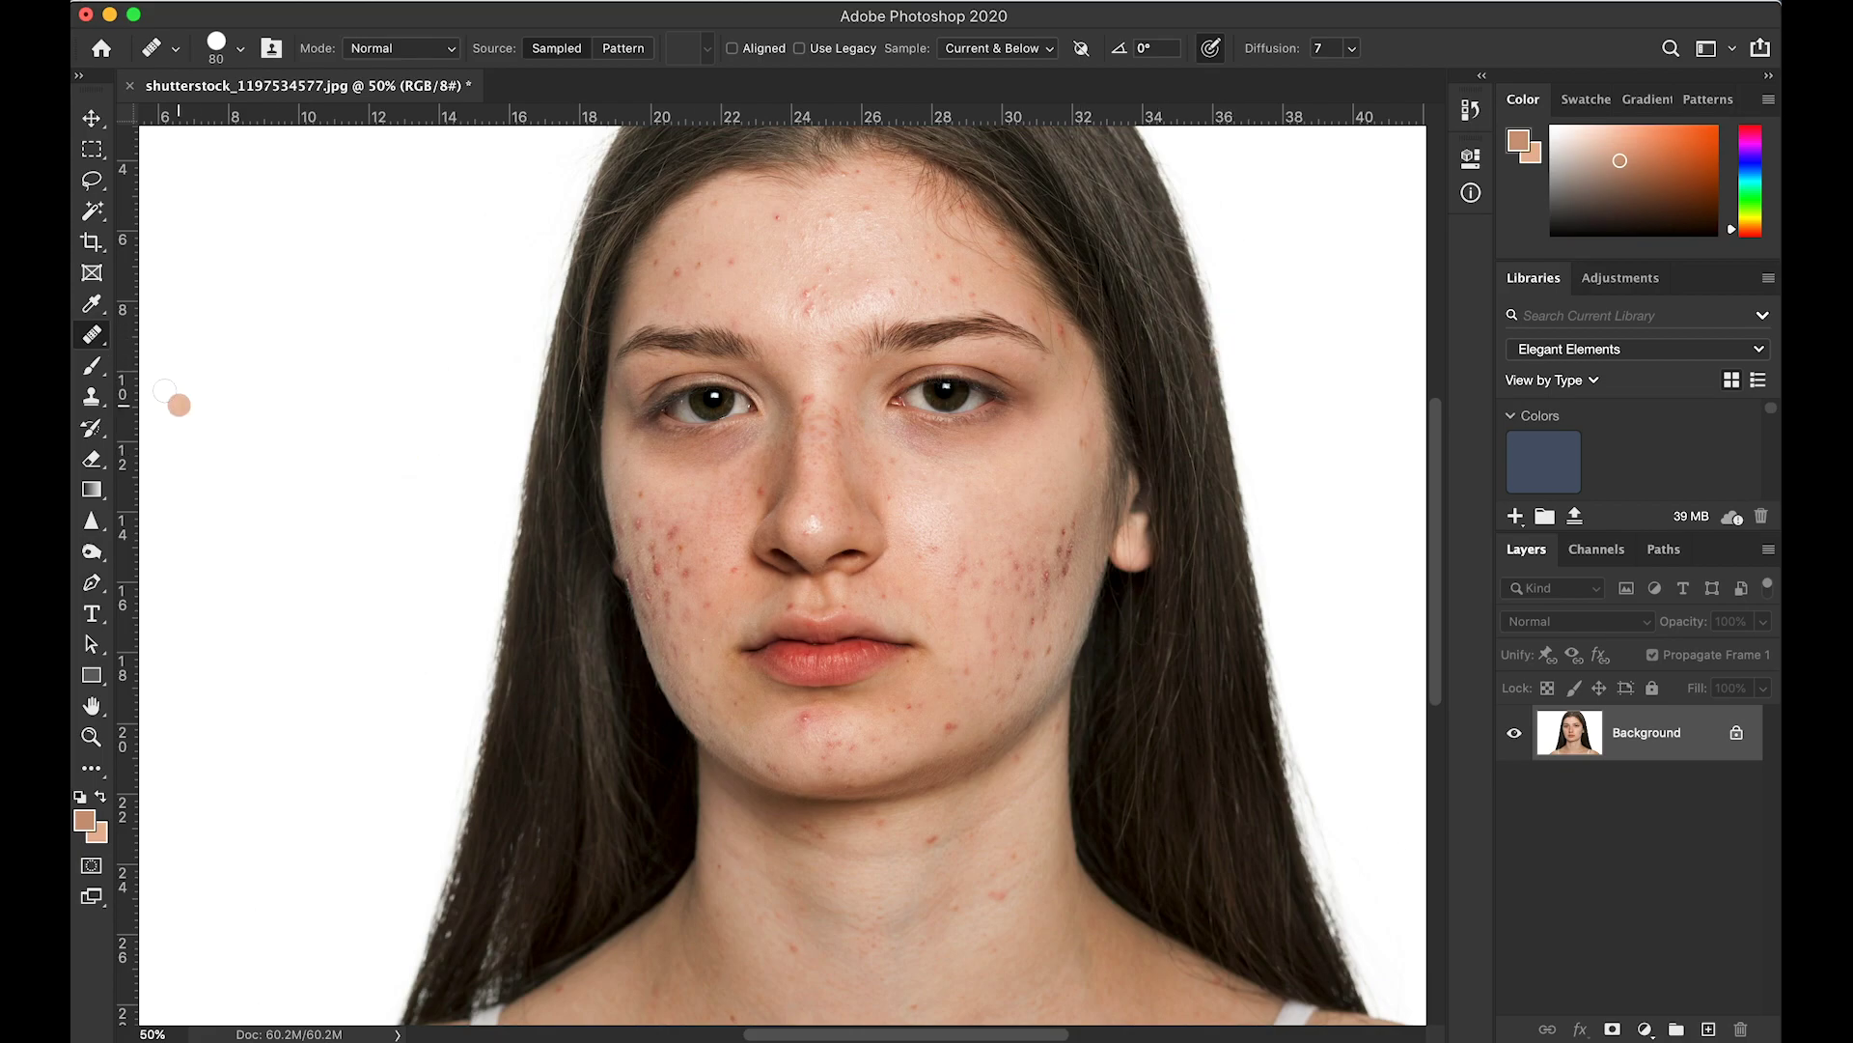
- Remove the acne marks on the upper cheek nearest the ear using the Content-Aware Spot Healing Brush
right_click(92, 334)
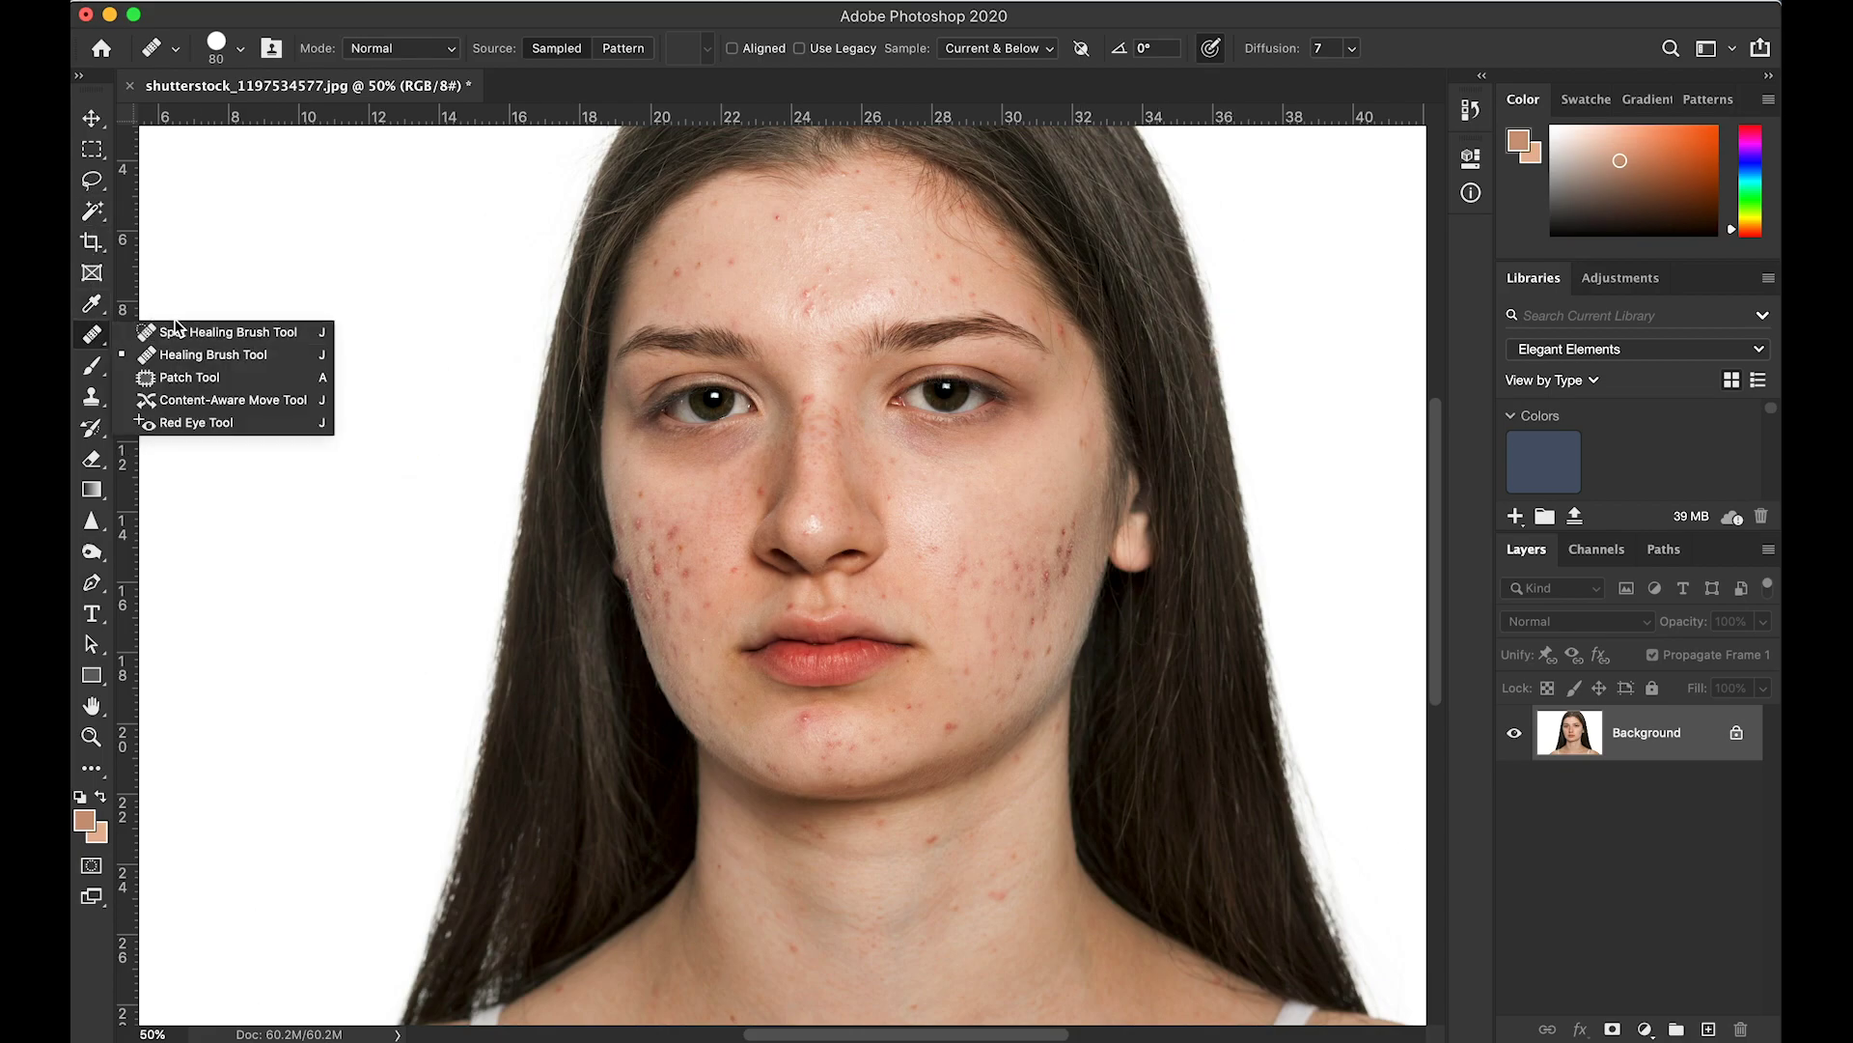
left_click(193, 334)
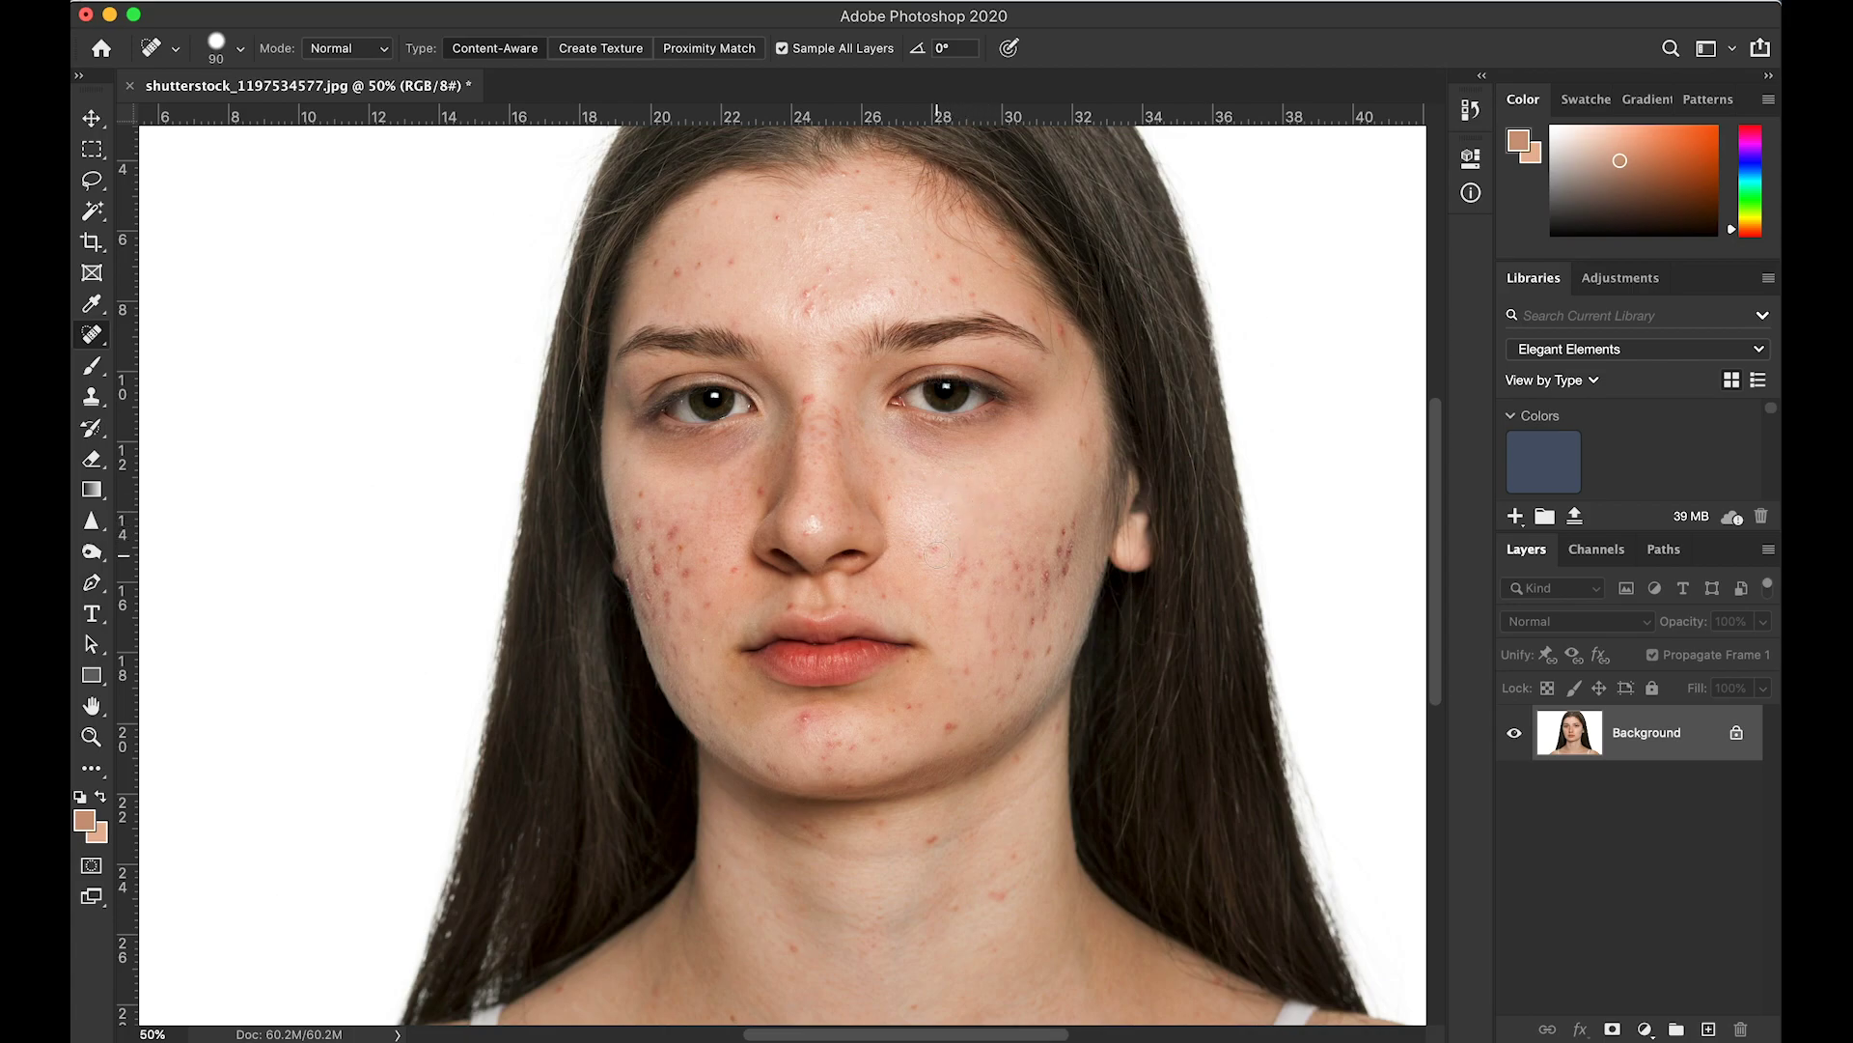
left_click_drag(936, 550, 963, 566)
left_click(983, 592)
left_click(997, 589)
left_click(994, 583)
left_click(1015, 566)
left_click(1007, 554)
left_click(1028, 570)
left_click(1018, 584)
left_click(1033, 591)
left_click(1006, 586)
left_click(980, 580)
left_click(956, 580)
- Remove the acne marks on the middle and lower part of the same cheek with the Spot Healing Brush
left_click(959, 595)
left_click(986, 623)
left_click(996, 646)
left_click(1001, 661)
left_click(1032, 654)
left_click(1029, 621)
left_click(1015, 645)
left_click(1011, 624)
left_click(993, 635)
left_click(1012, 612)
left_click(1054, 580)
left_click(1044, 573)
left_click(1037, 562)
left_click(1029, 589)
- Smooth the shiny skin on the cheek beside the nose with Content-Aware spot healing
key("super+plus")
key("super+plus")
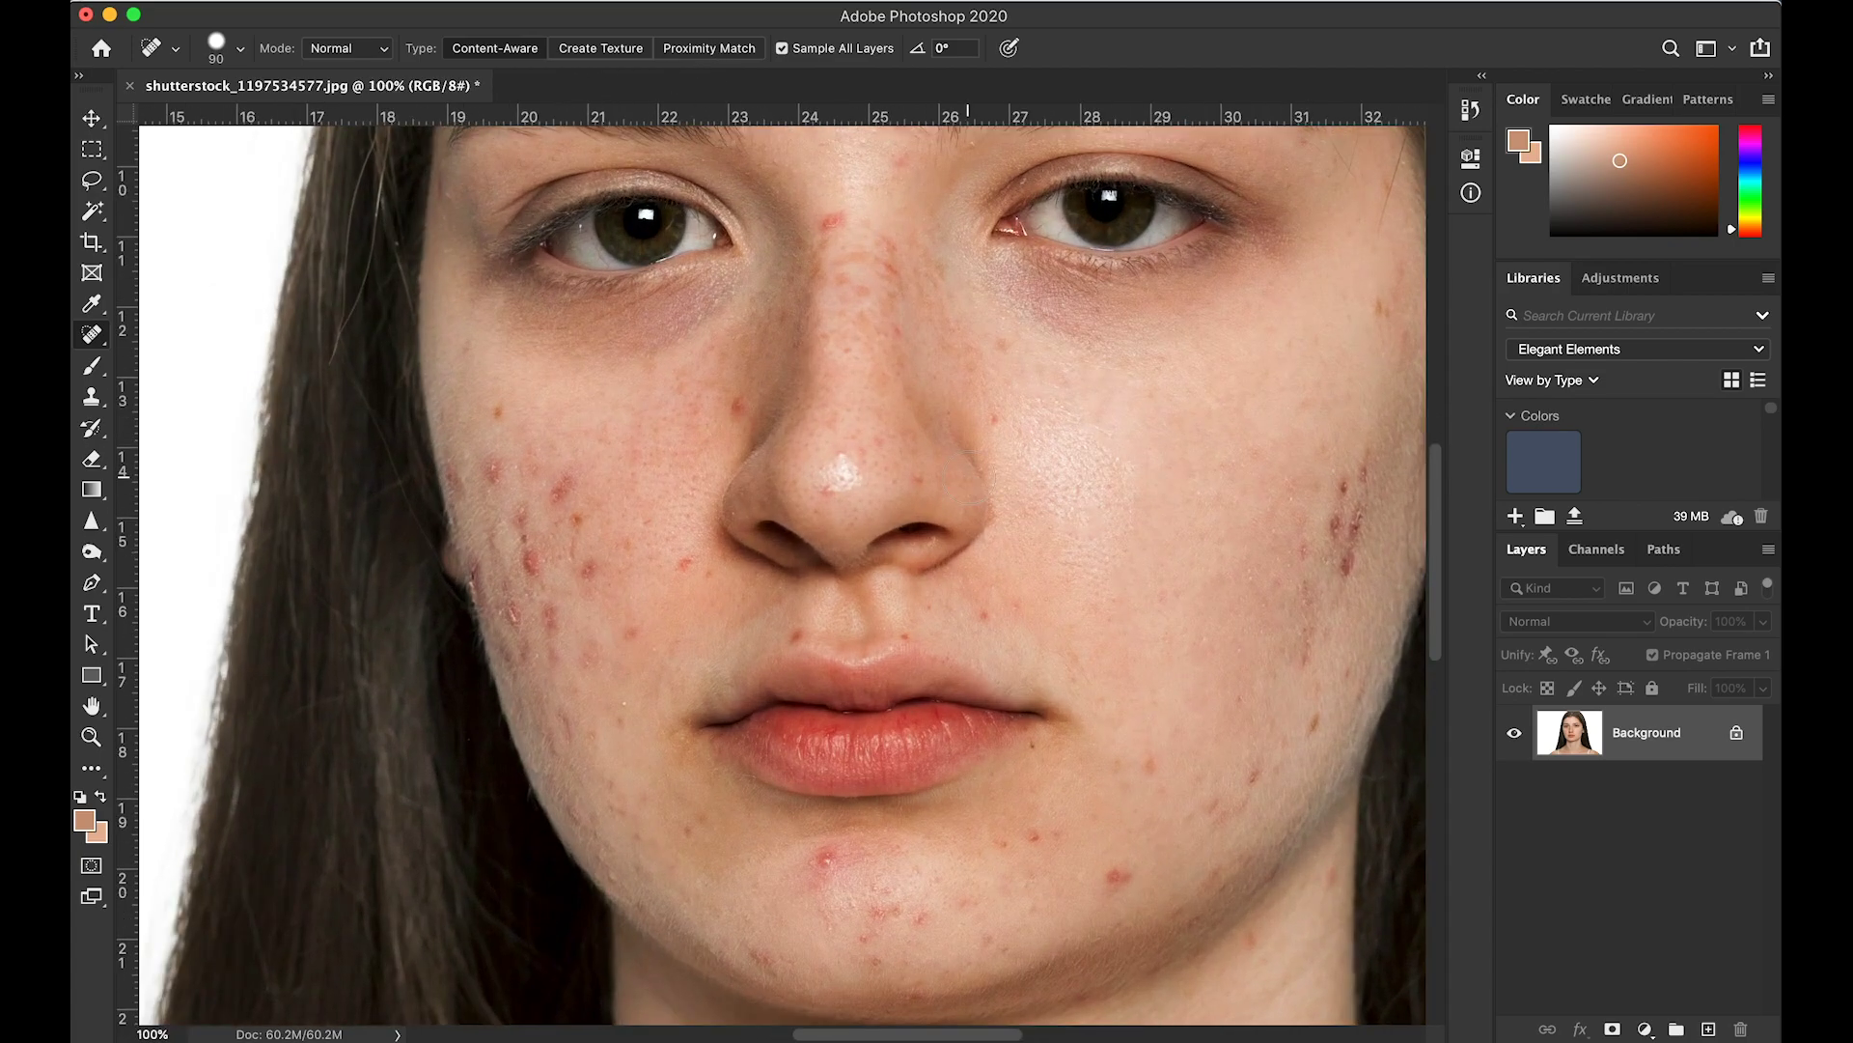
left_click(1051, 464)
left_click(1076, 465)
left_click(1047, 431)
left_click(1053, 462)
left_click(1031, 461)
- Set spot healing to Proximity Match and heal the shiny cheek area beside the nose
left_click(705, 48)
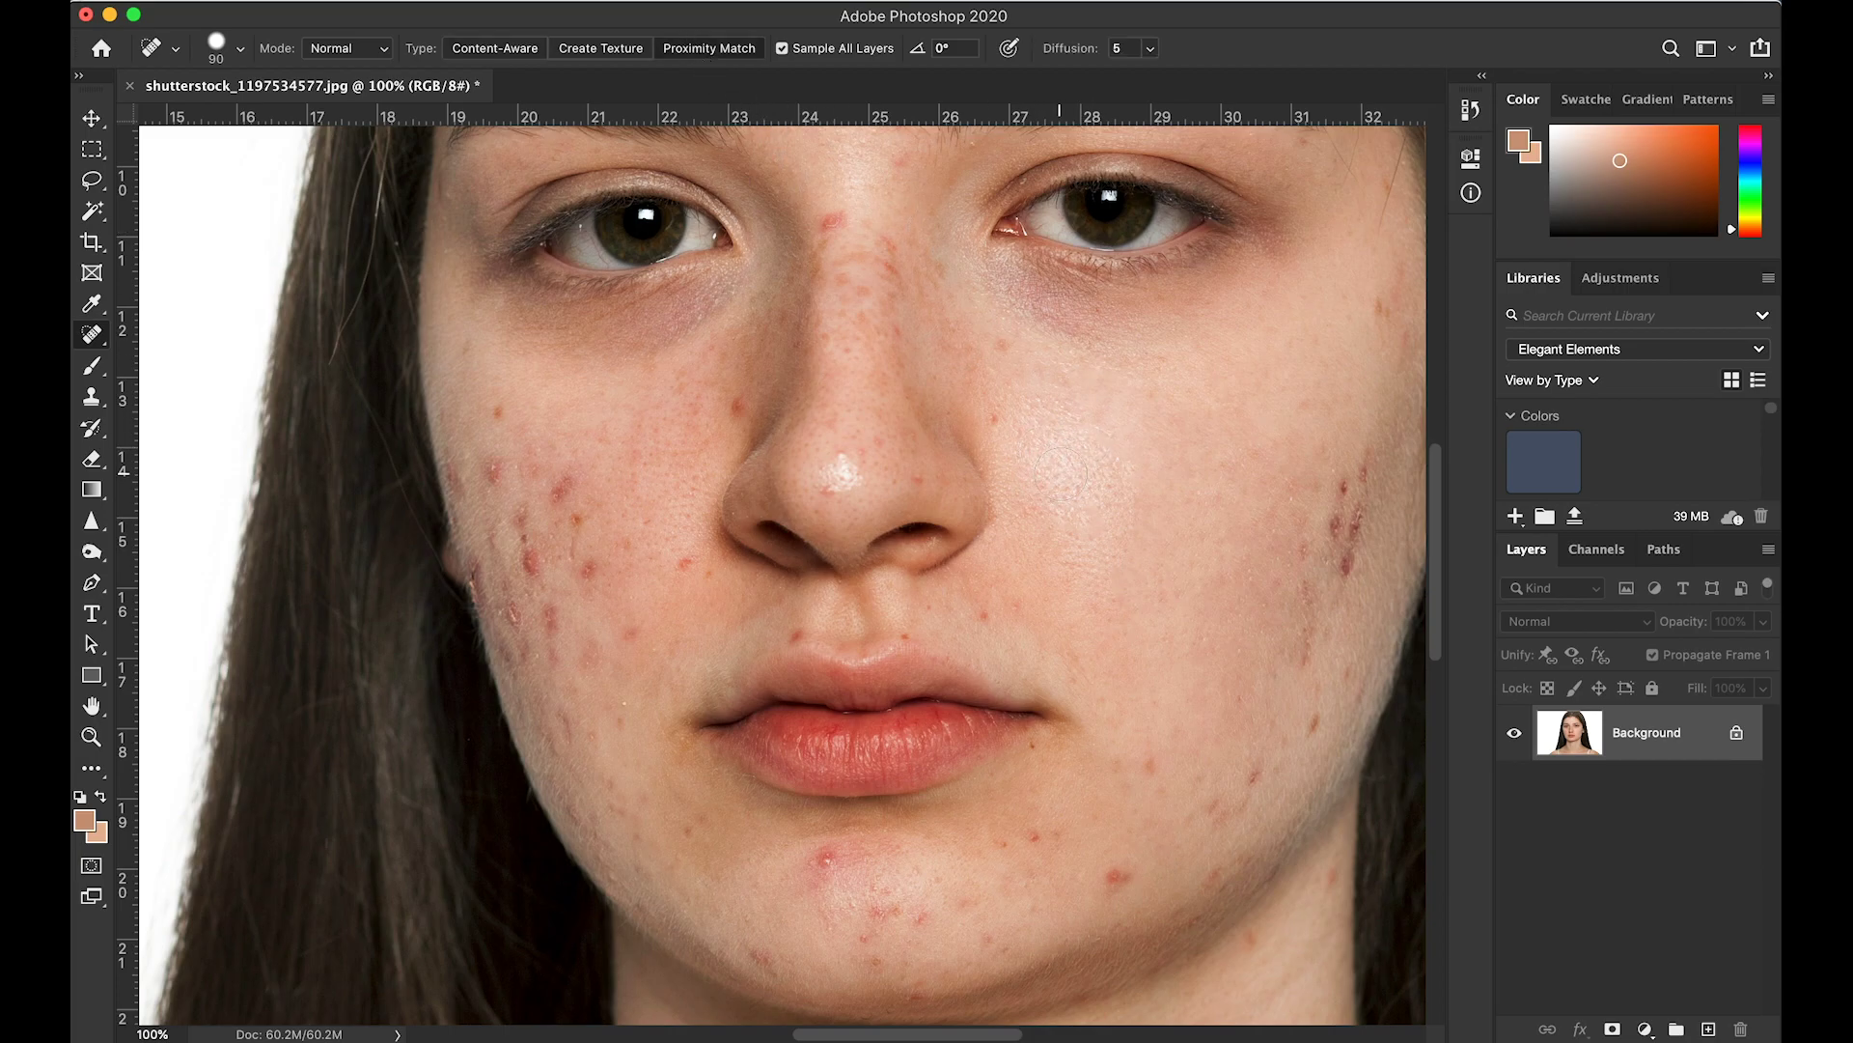
left_click(1018, 426)
left_click(1043, 437)
left_click(1057, 456)
left_click(1075, 472)
left_click(1058, 477)
- Return spot healing to Content-Aware and remove the dark red marks on the outer cheek
left_click(502, 49)
left_click(1332, 521)
left_click(1341, 489)
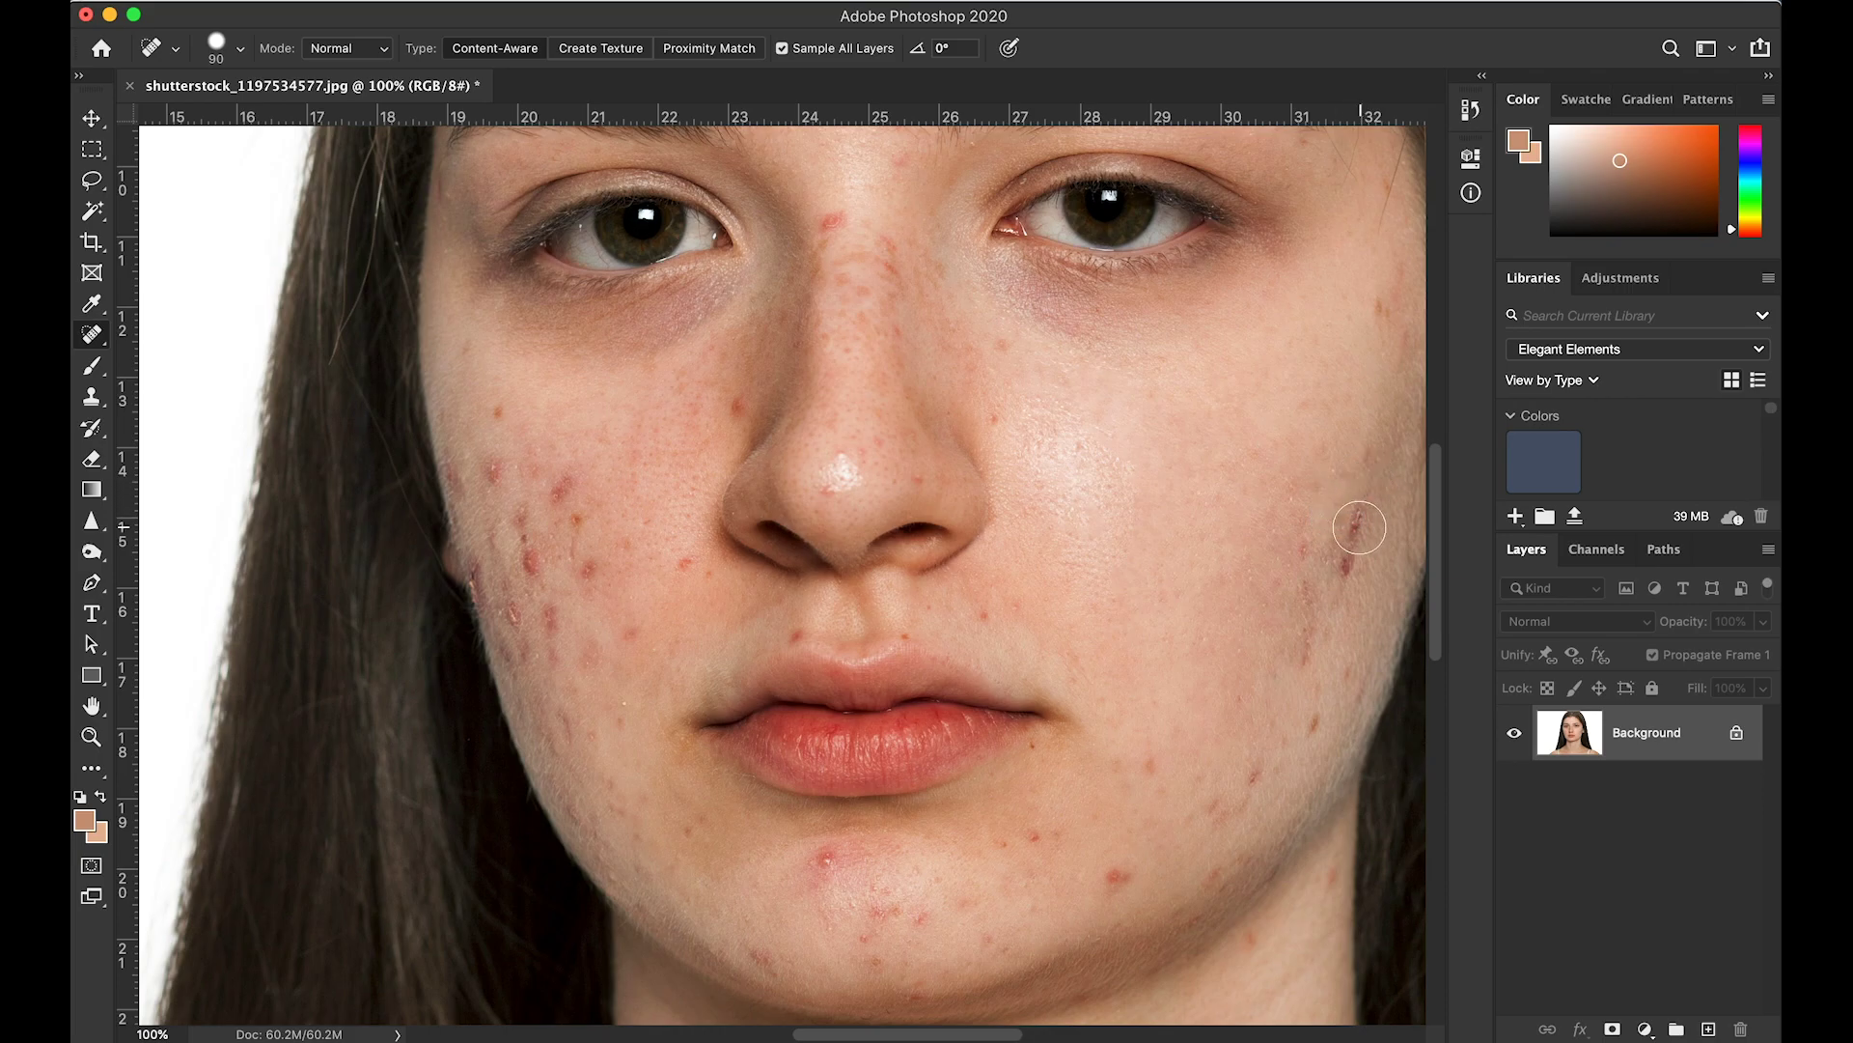
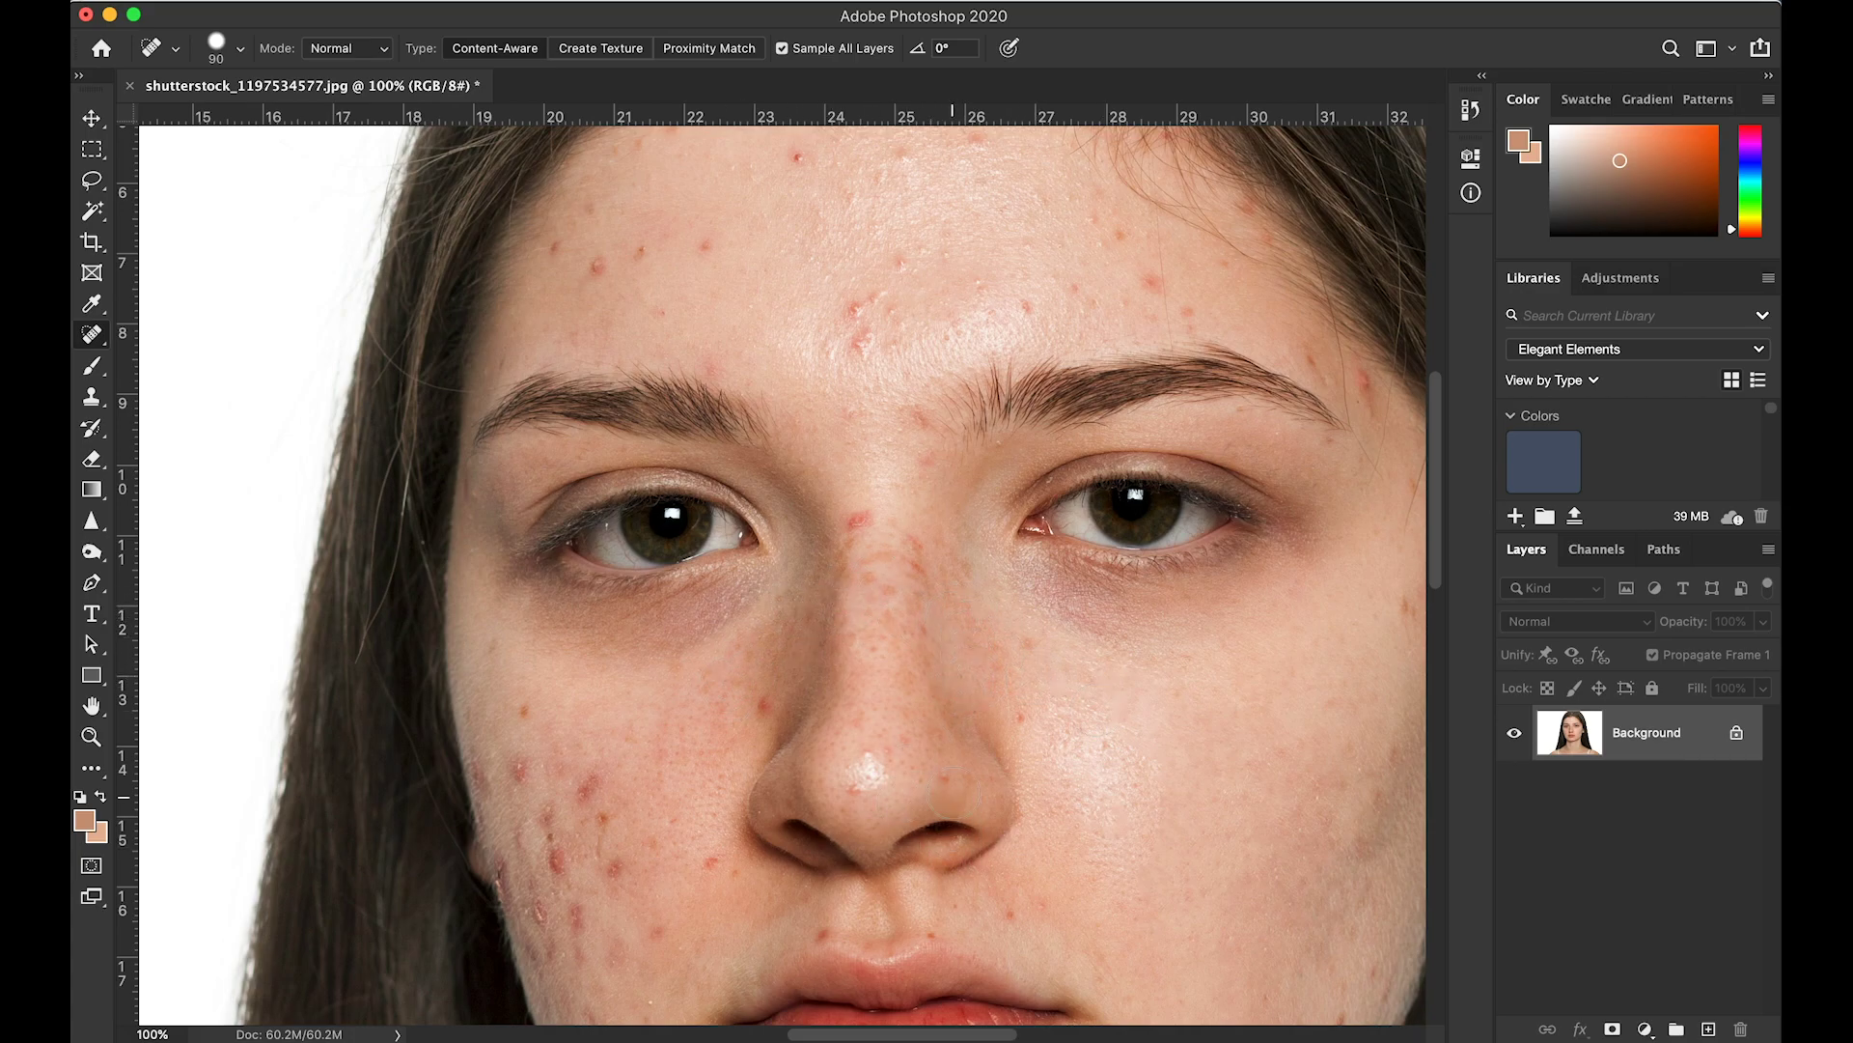
- Spot-heal the mark beside the nose, the highlight on its tip and the red spot on its bridge
left_click_drag(932, 800, 886, 644)
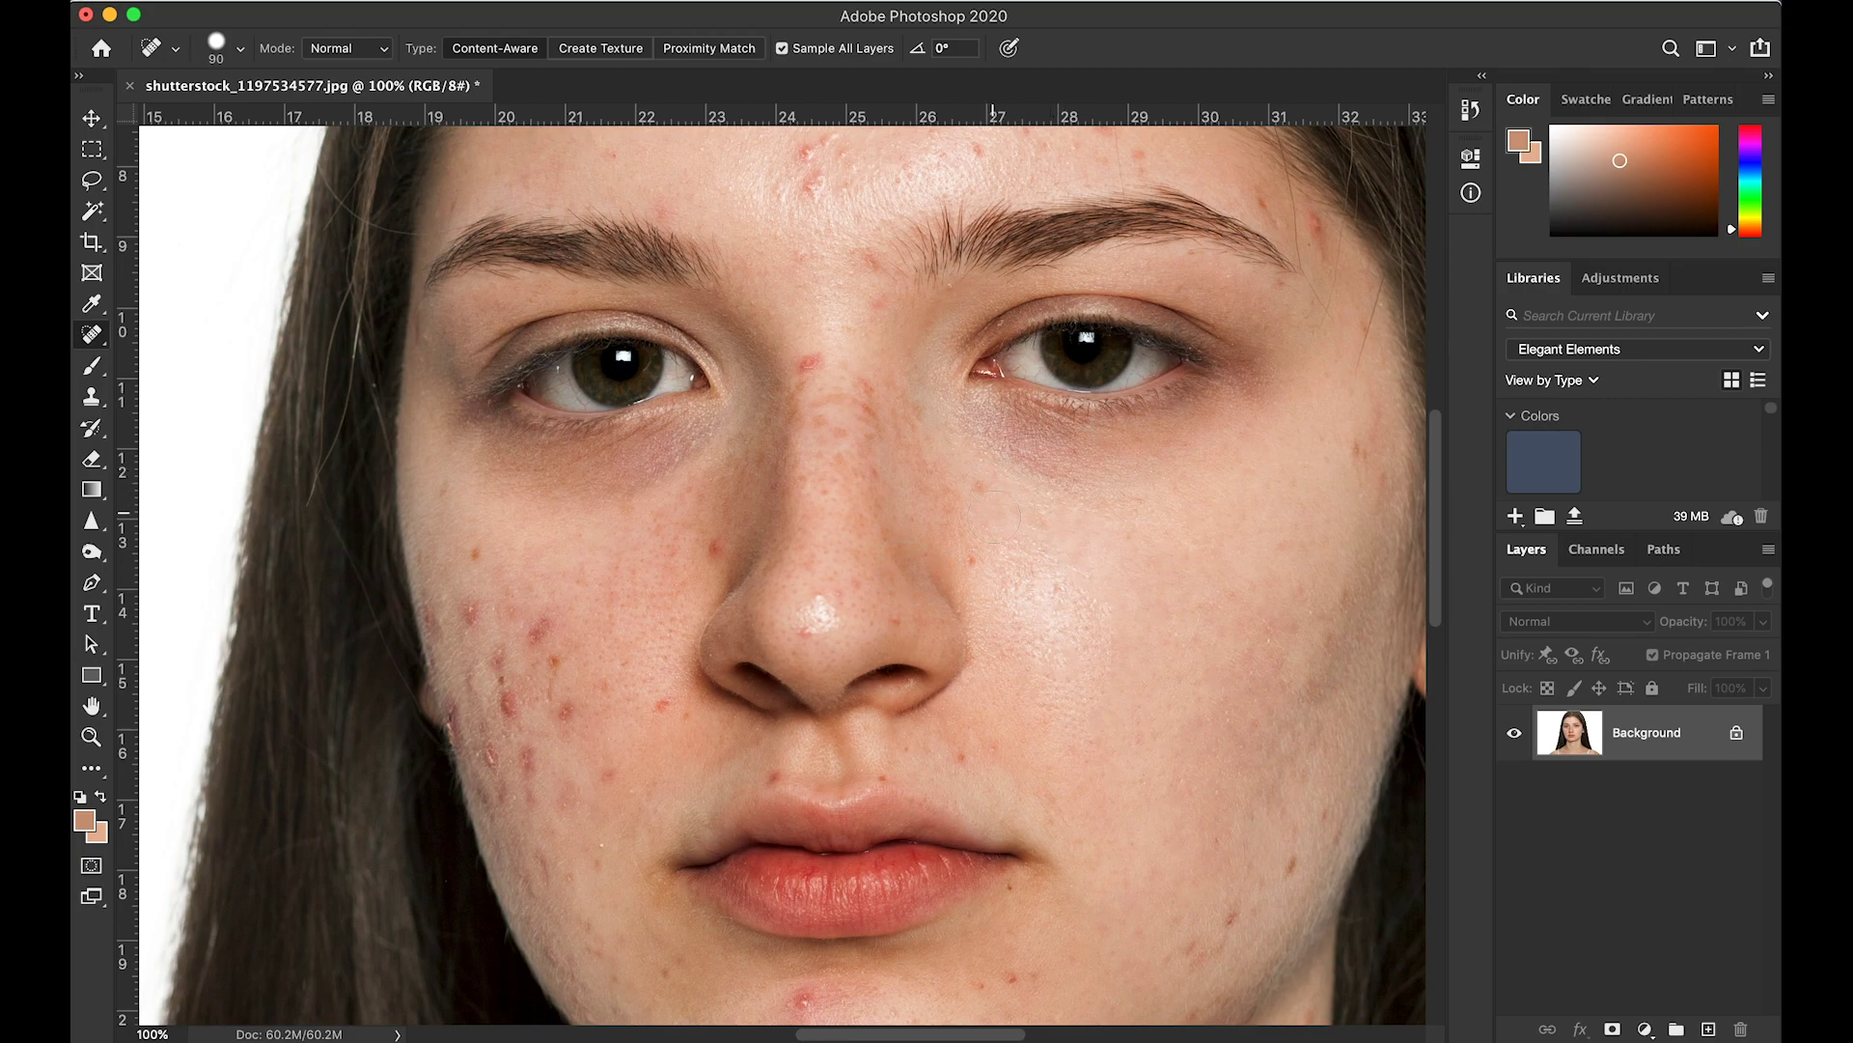
left_click(973, 559)
mouse_move(825, 596)
left_mouse_down()
mouse_move(844, 593)
mouse_move(802, 637)
mouse_move(847, 599)
left_mouse_up()
scroll(837, 476, "up", 5)
left_click_drag(838, 514, 833, 523)
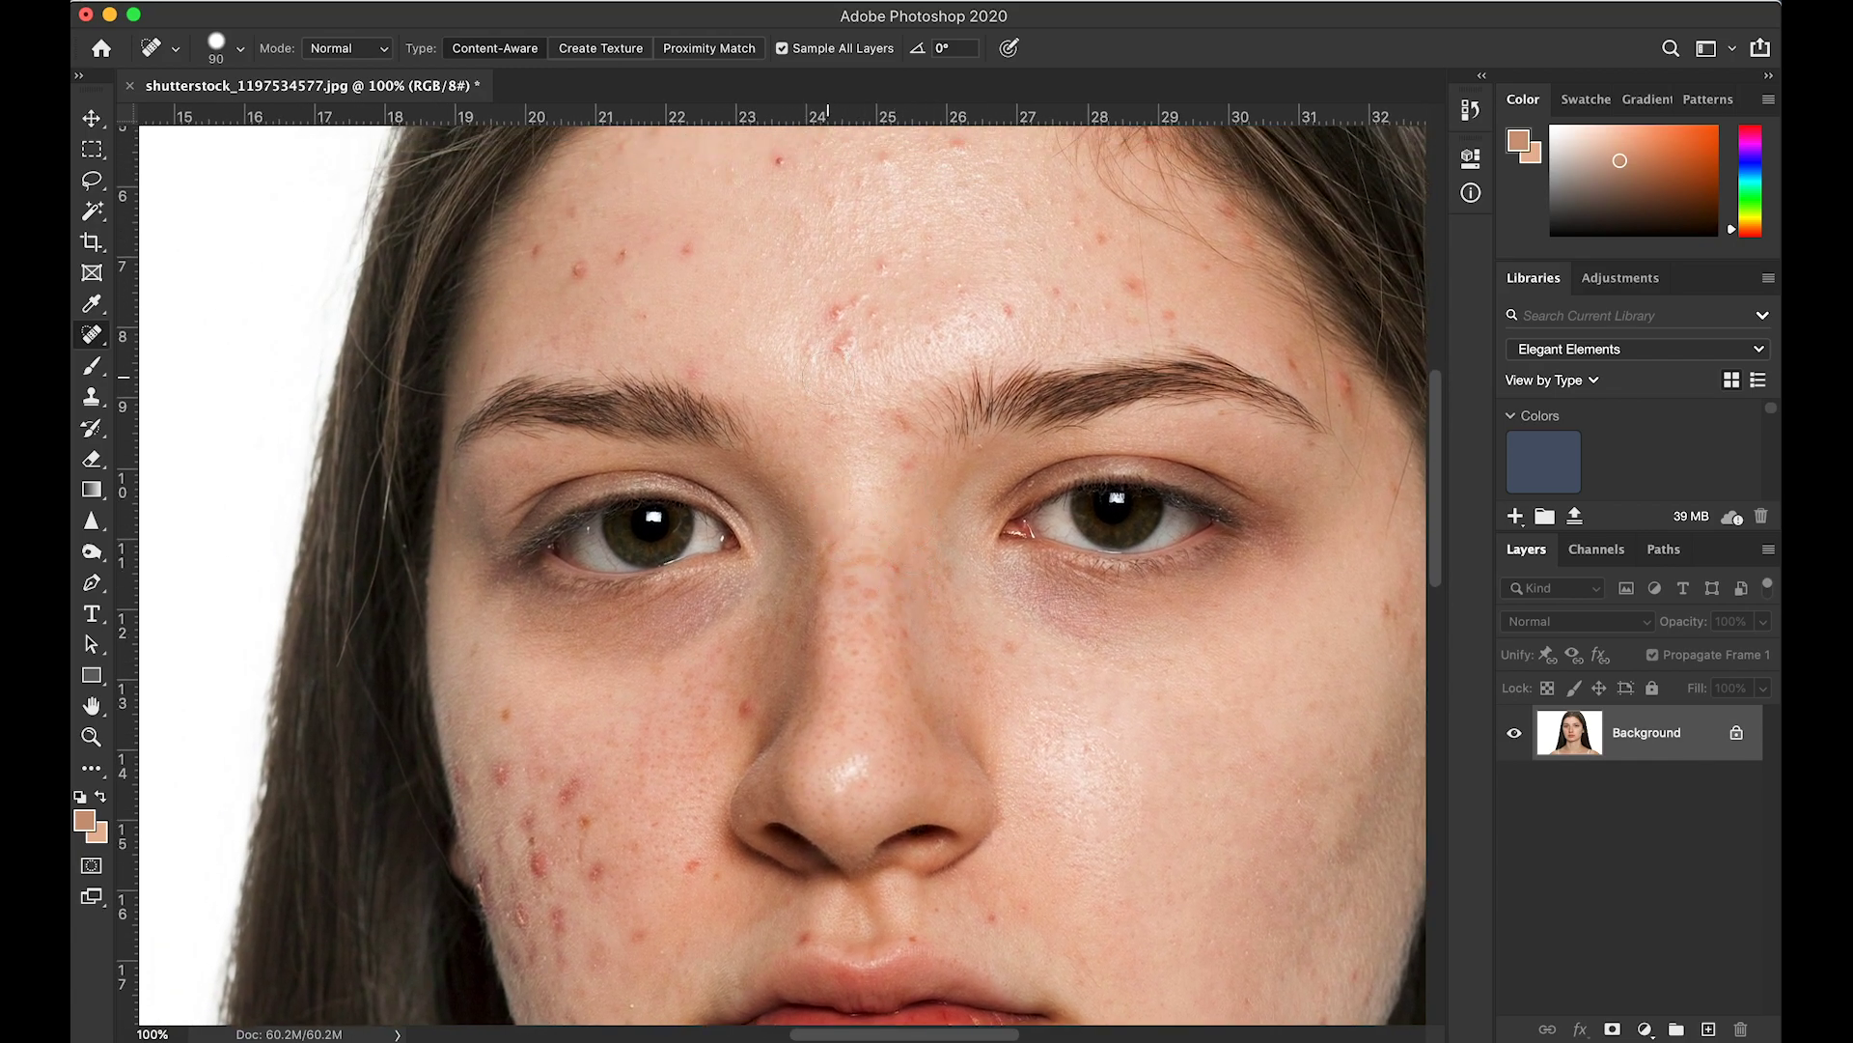
- Remove the red blemishes across the forehead and between the eyebrows with the Spot Healing Brush
mouse_move(837, 362)
left_mouse_down()
mouse_move(814, 306)
mouse_move(840, 301)
left_mouse_up()
left_click(1133, 287)
left_click_drag(1180, 305, 1181, 306)
left_click(1057, 293)
left_click_drag(784, 185, 790, 196)
left_click(686, 251)
left_click(579, 270)
left_click(620, 258)
left_click(536, 252)
- Spot-heal the mole beside the nose and the acne cluster on the other cheek
left_click(745, 706)
left_click_drag(594, 880, 527, 812)
left_click(504, 785)
left_click(486, 886)
left_click(638, 944)
- Remove the remaining blemishes around the mouth, chin and jawline with the Spot Healing Brush
scroll(496, 530, "down", 3)
left_click(608, 570)
left_click(652, 832)
left_click(718, 811)
left_click(836, 850)
left_click(901, 907)
left_click(956, 872)
left_click(1050, 829)
left_click(1226, 797)
left_click(1274, 750)
- Spot-heal the remaining blemishes on the temple and forehead
scroll(1133, 749, "up", 3)
scroll(1133, 750, "right", 3)
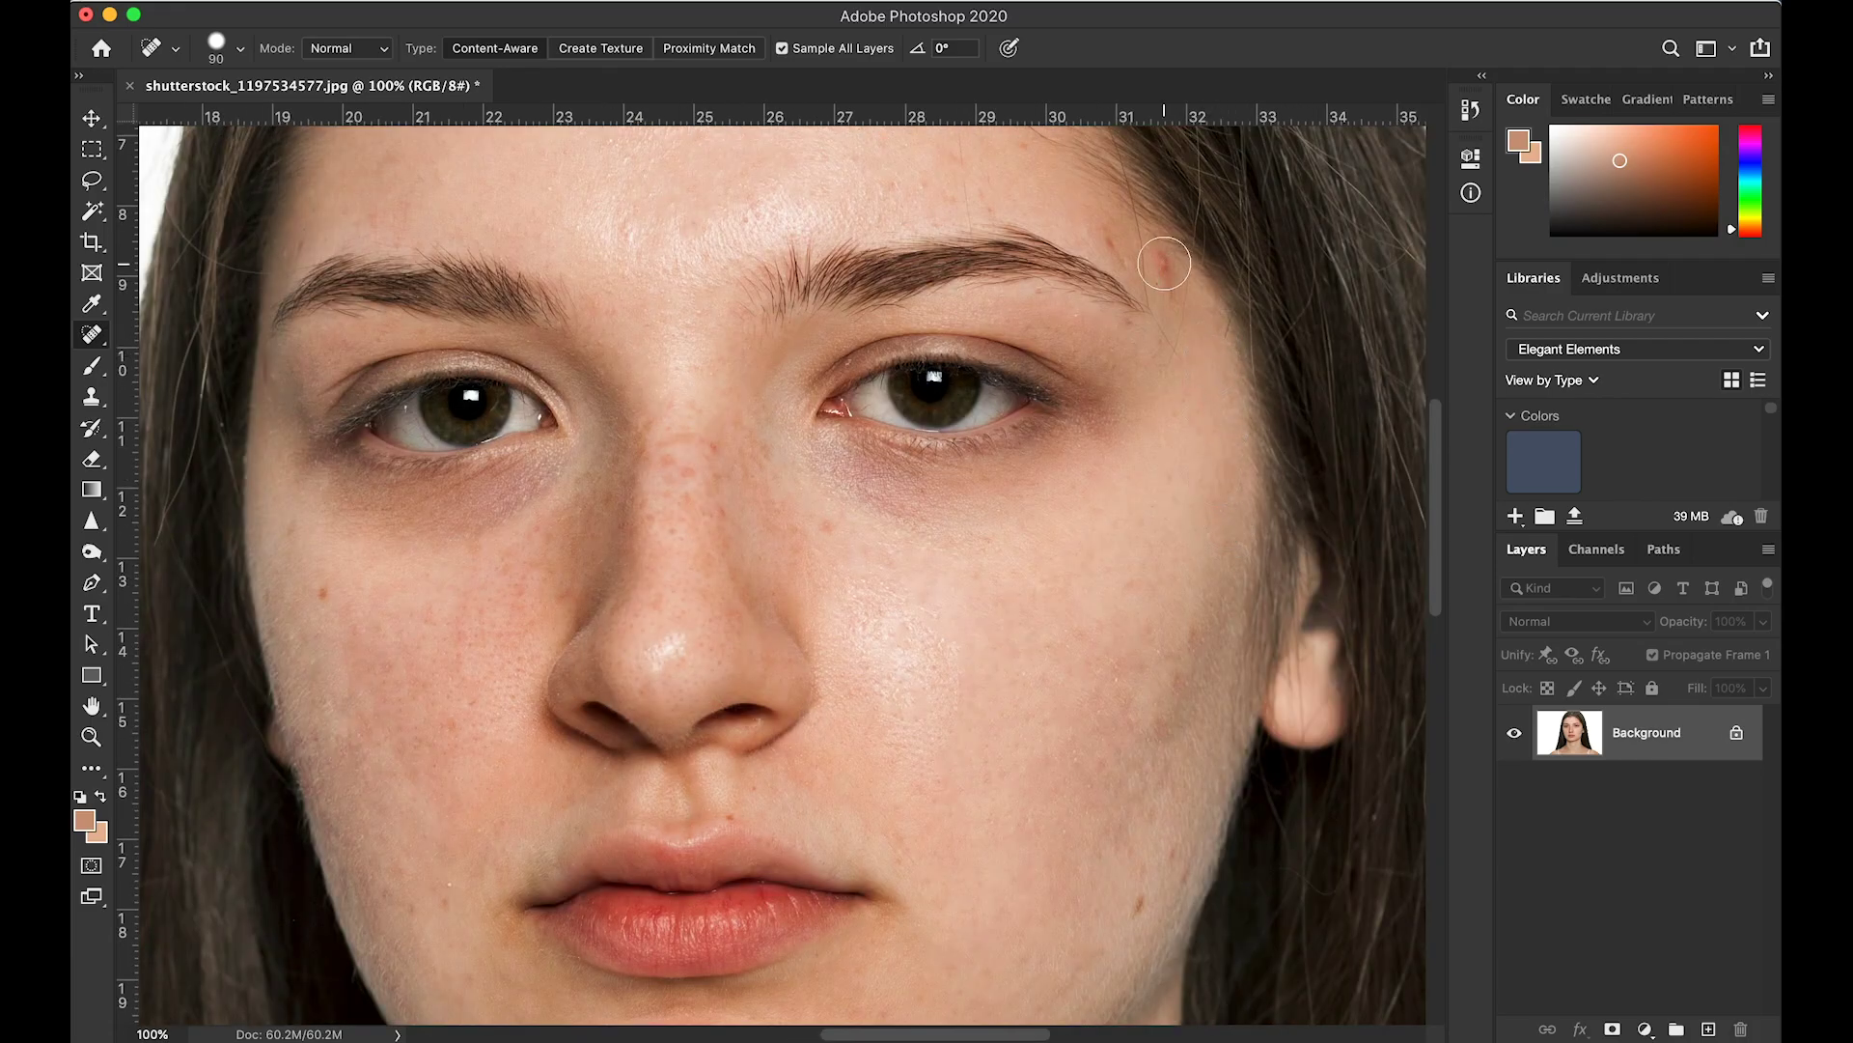
scroll(701, 205, "up", 3)
left_click(700, 205)
- Heal the redness on the chin and set the Spot Healing Brush type to Proximity Match
scroll(701, 205, "down", 5)
left_click(641, 469)
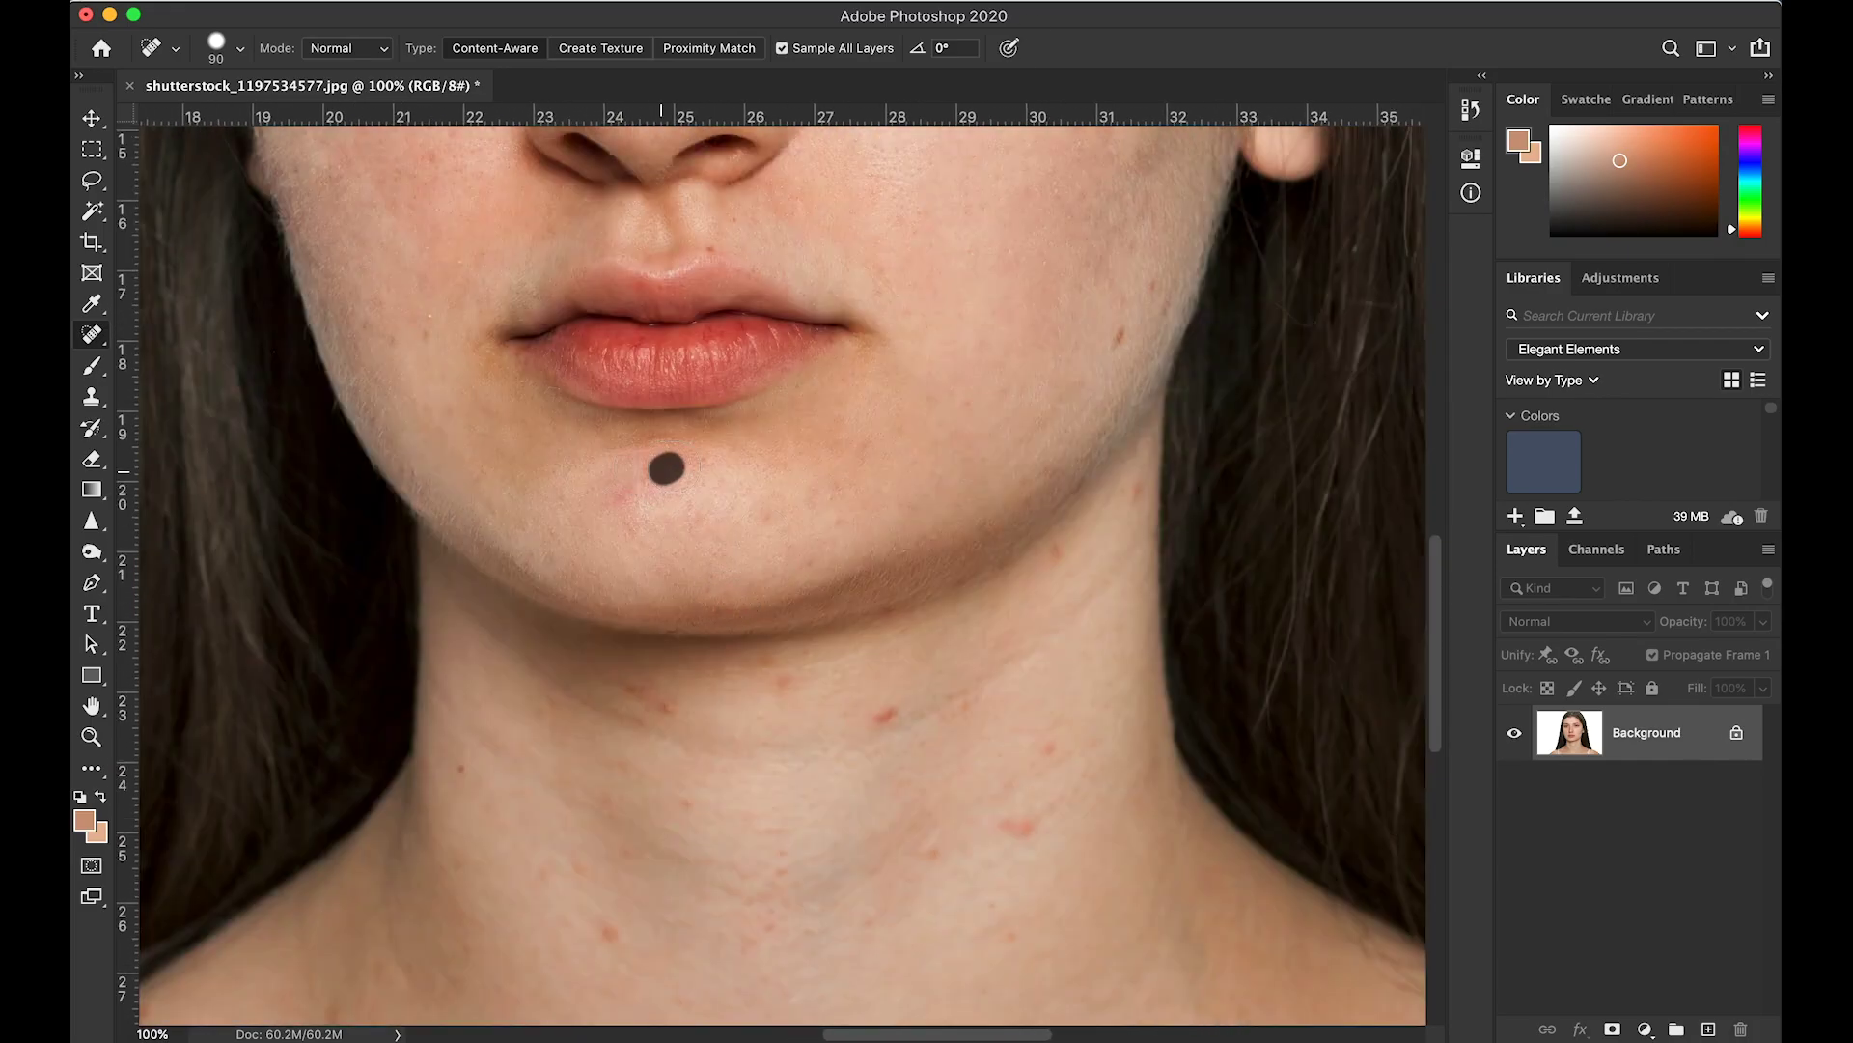
left_click(664, 521)
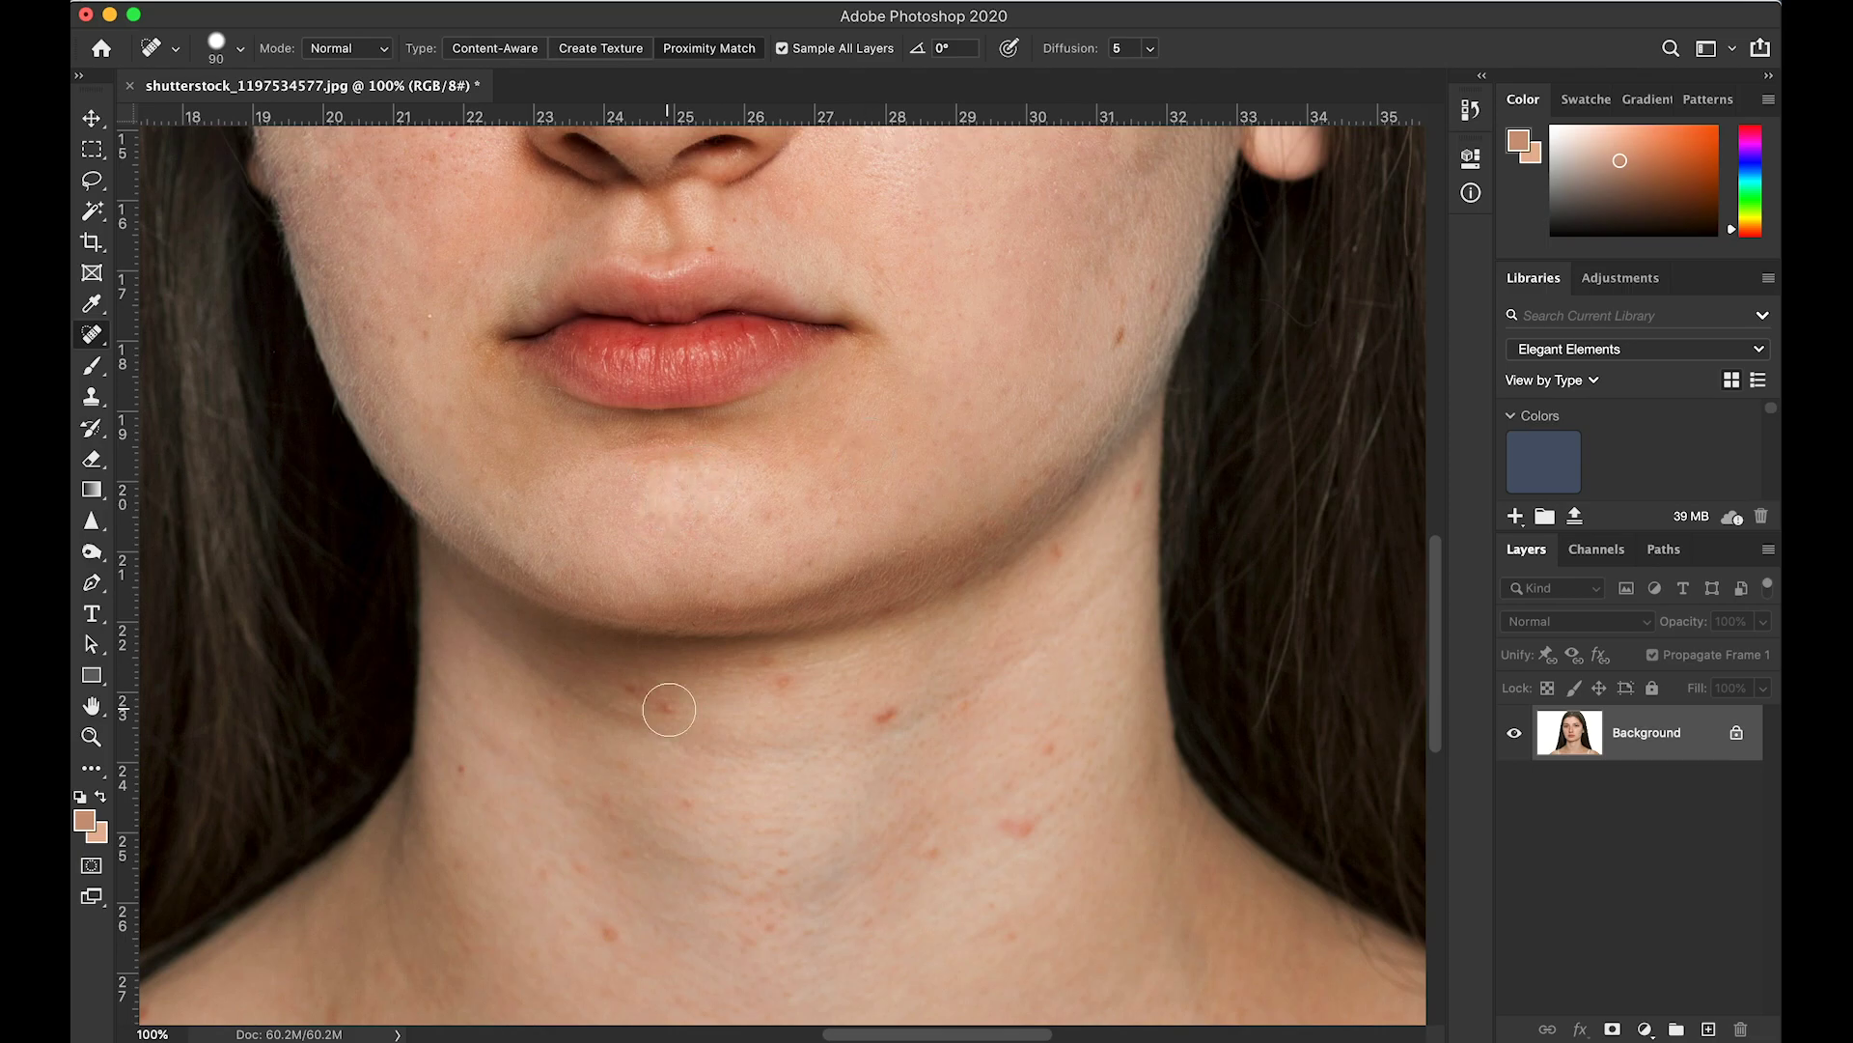
- Remove the red spots on the neck with the Spot Healing Brush
scroll(666, 711, "down", 5)
left_click(1024, 482)
left_click(627, 411)
scroll(547, 785, "down", 5)
scroll(547, 785, "right", 3)
- Review the whole portrait, and spot-heal the highlight on the nose tip with Content-Aware
scroll(802, 860, "up", 10)
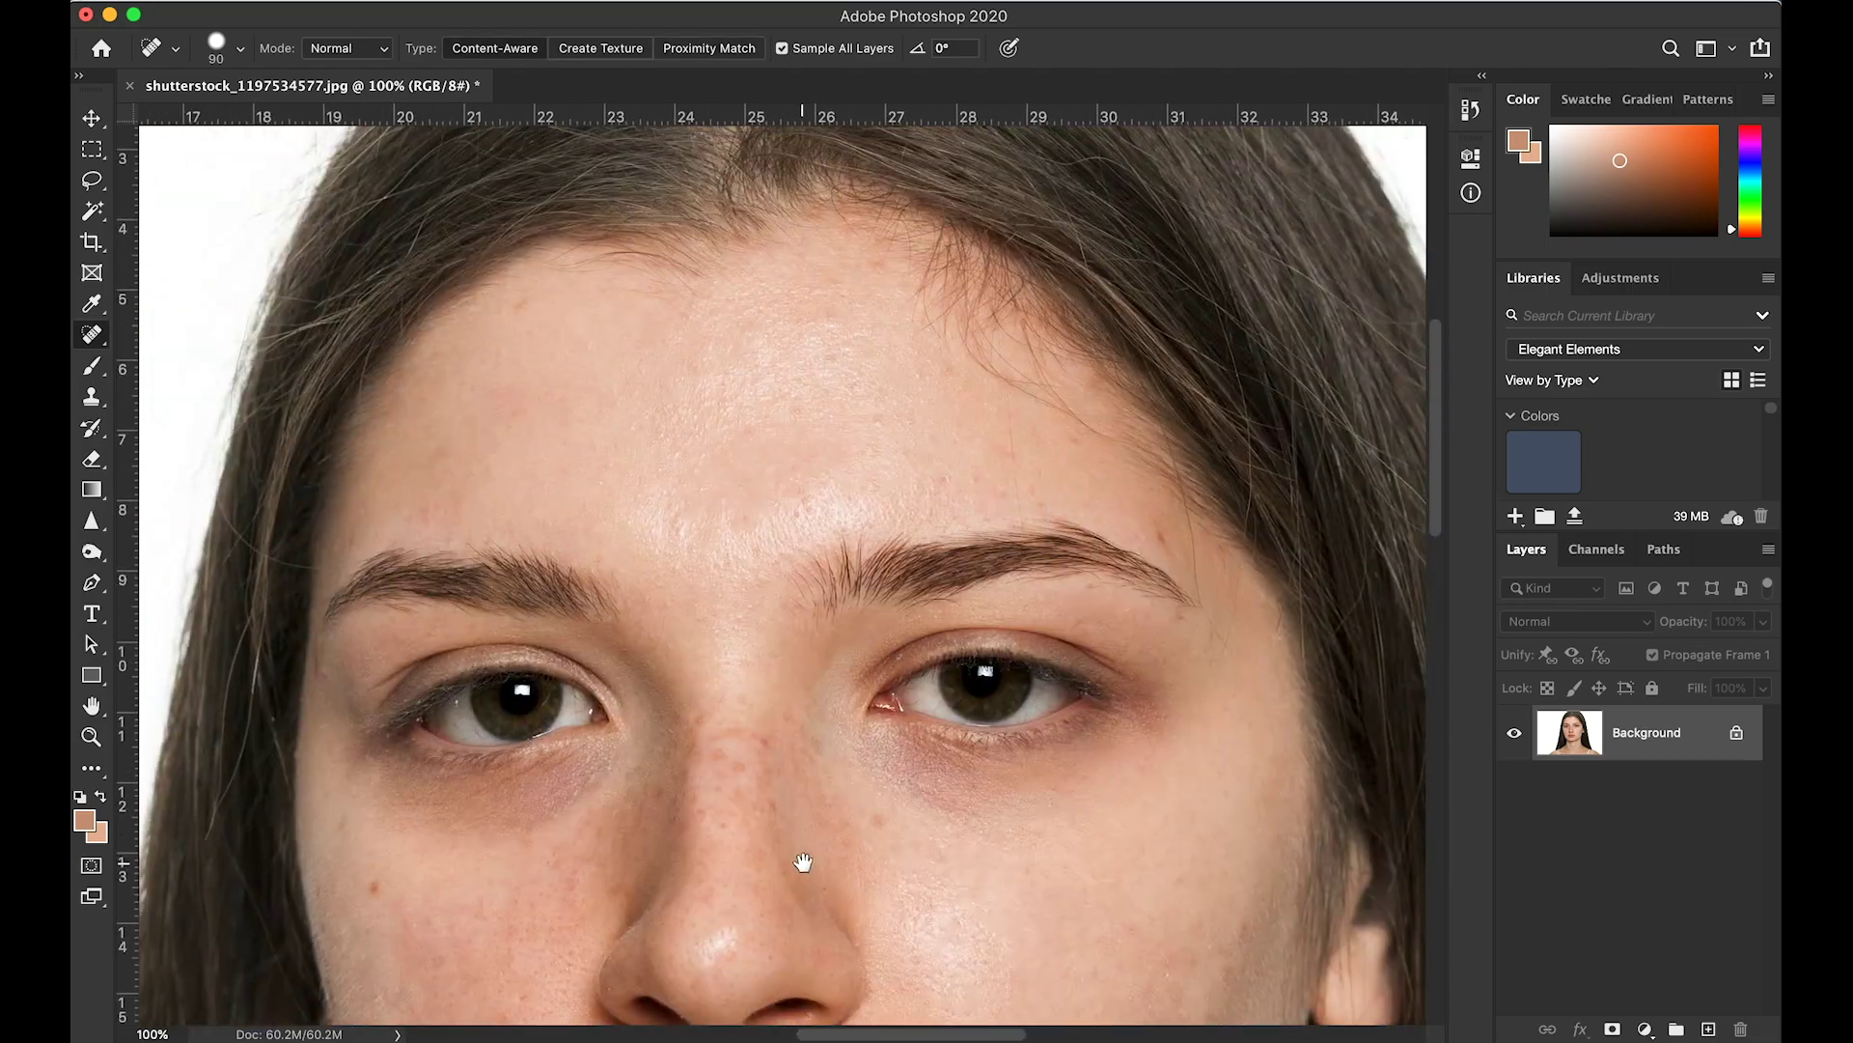
key("super+minus")
key("super+minus")
key("super+minus")
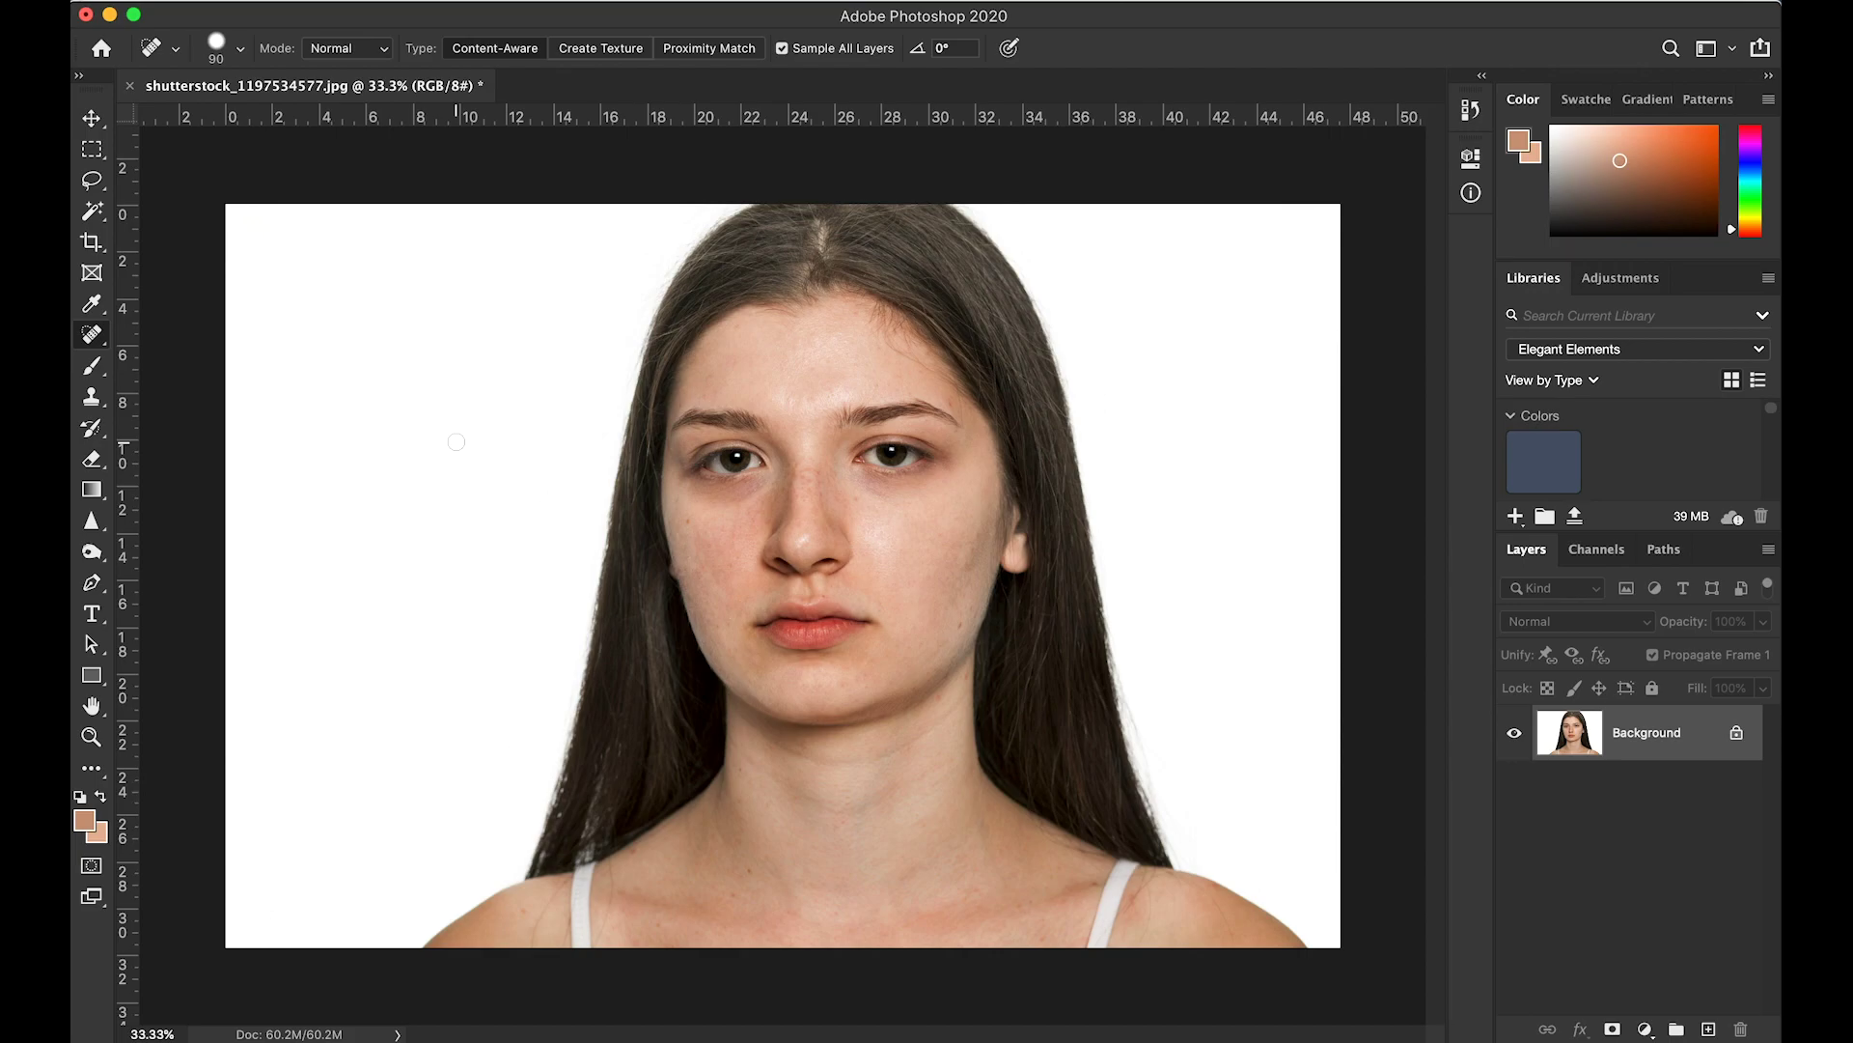
key("super+plus")
key("super+plus")
key("super+plus")
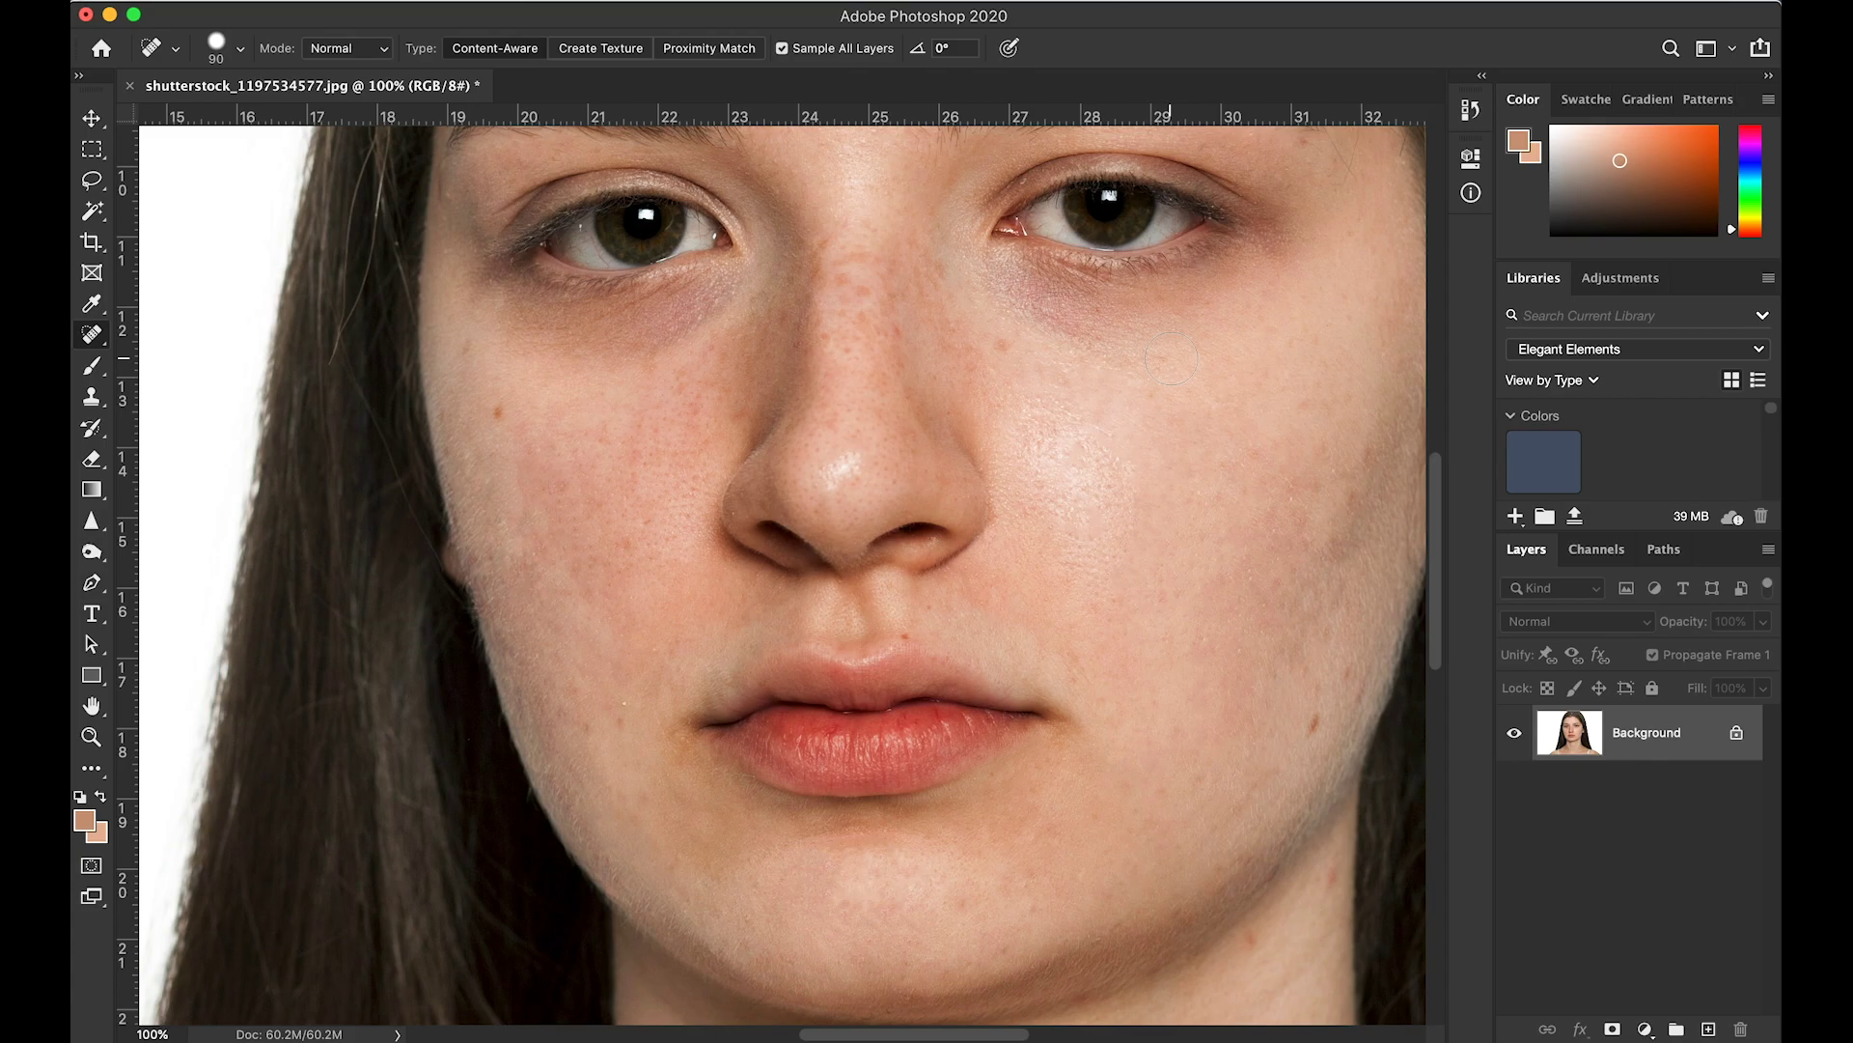
left_click(847, 460)
mouse_move(848, 460)
left_mouse_down()
mouse_move(820, 467)
mouse_move(859, 478)
left_mouse_up()
- Inspect the retouched skin on the forehead and cheeks, and the portrait as a whole
left_click_drag(740, 274, 687, 641)
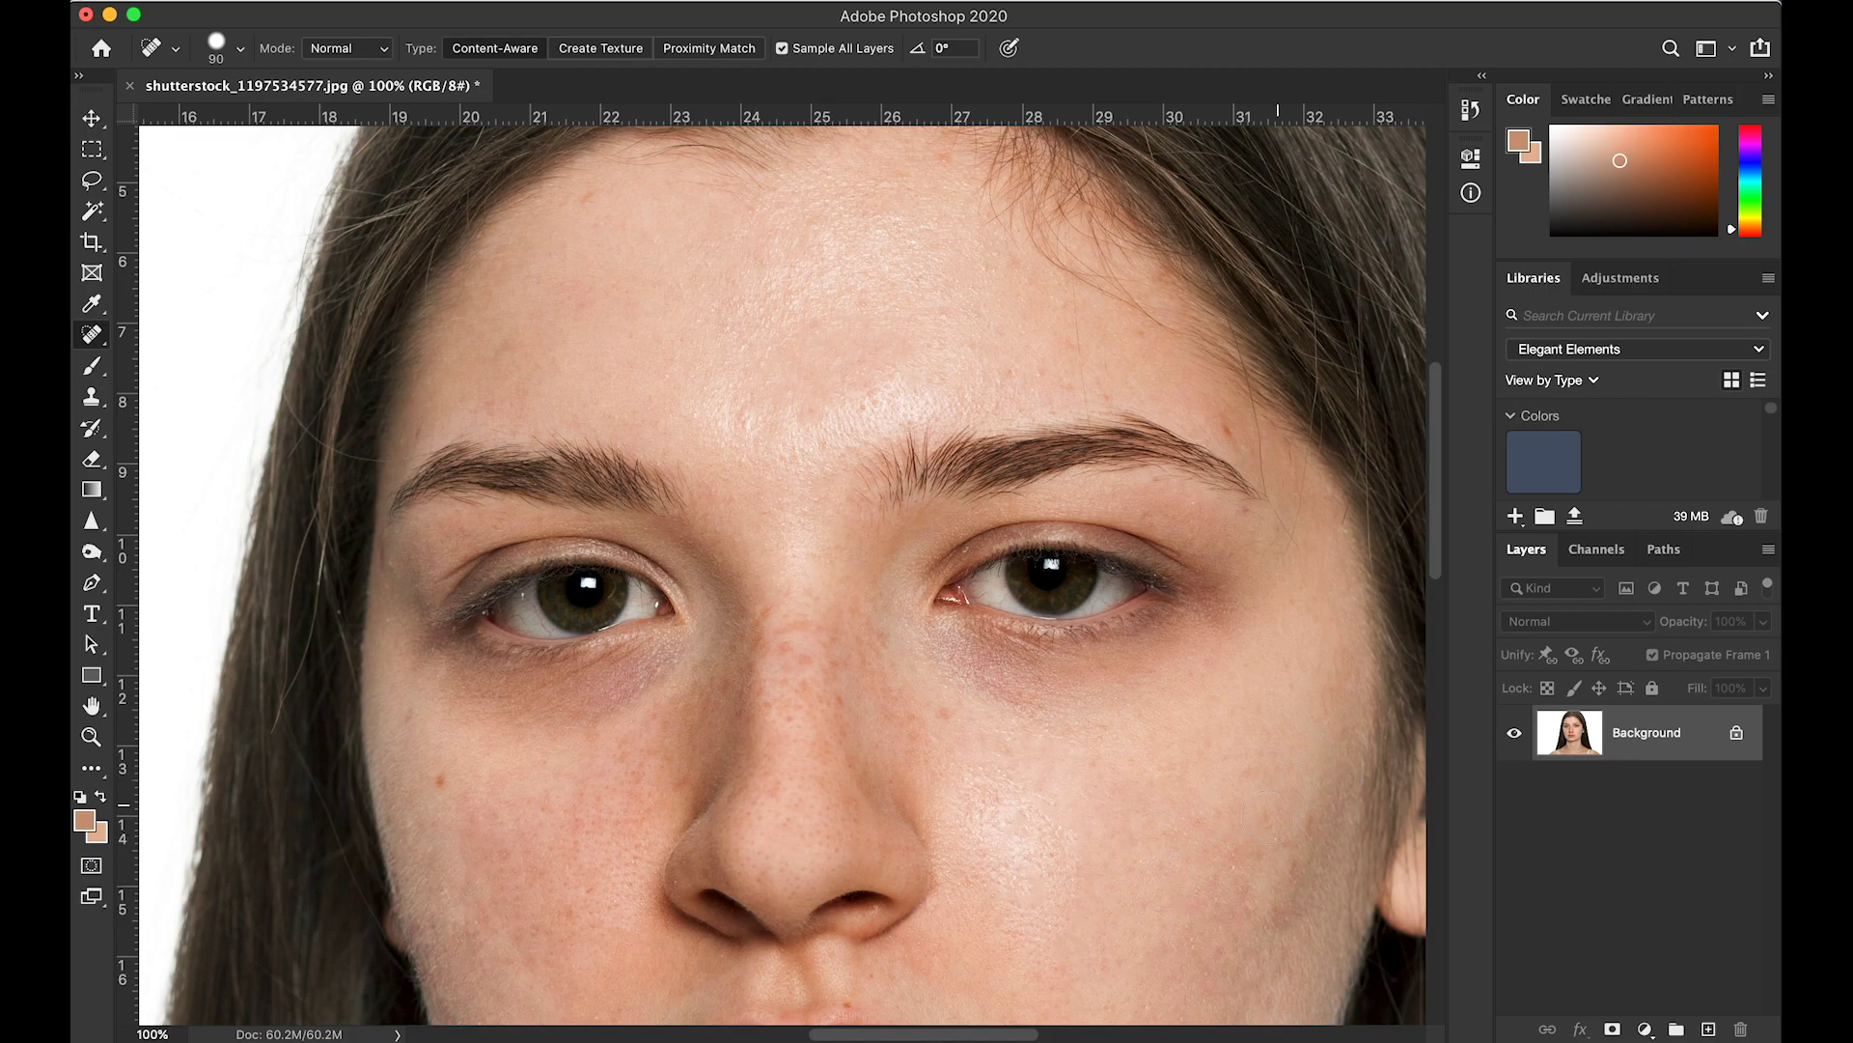
left_click_drag(1104, 860, 1072, 478)
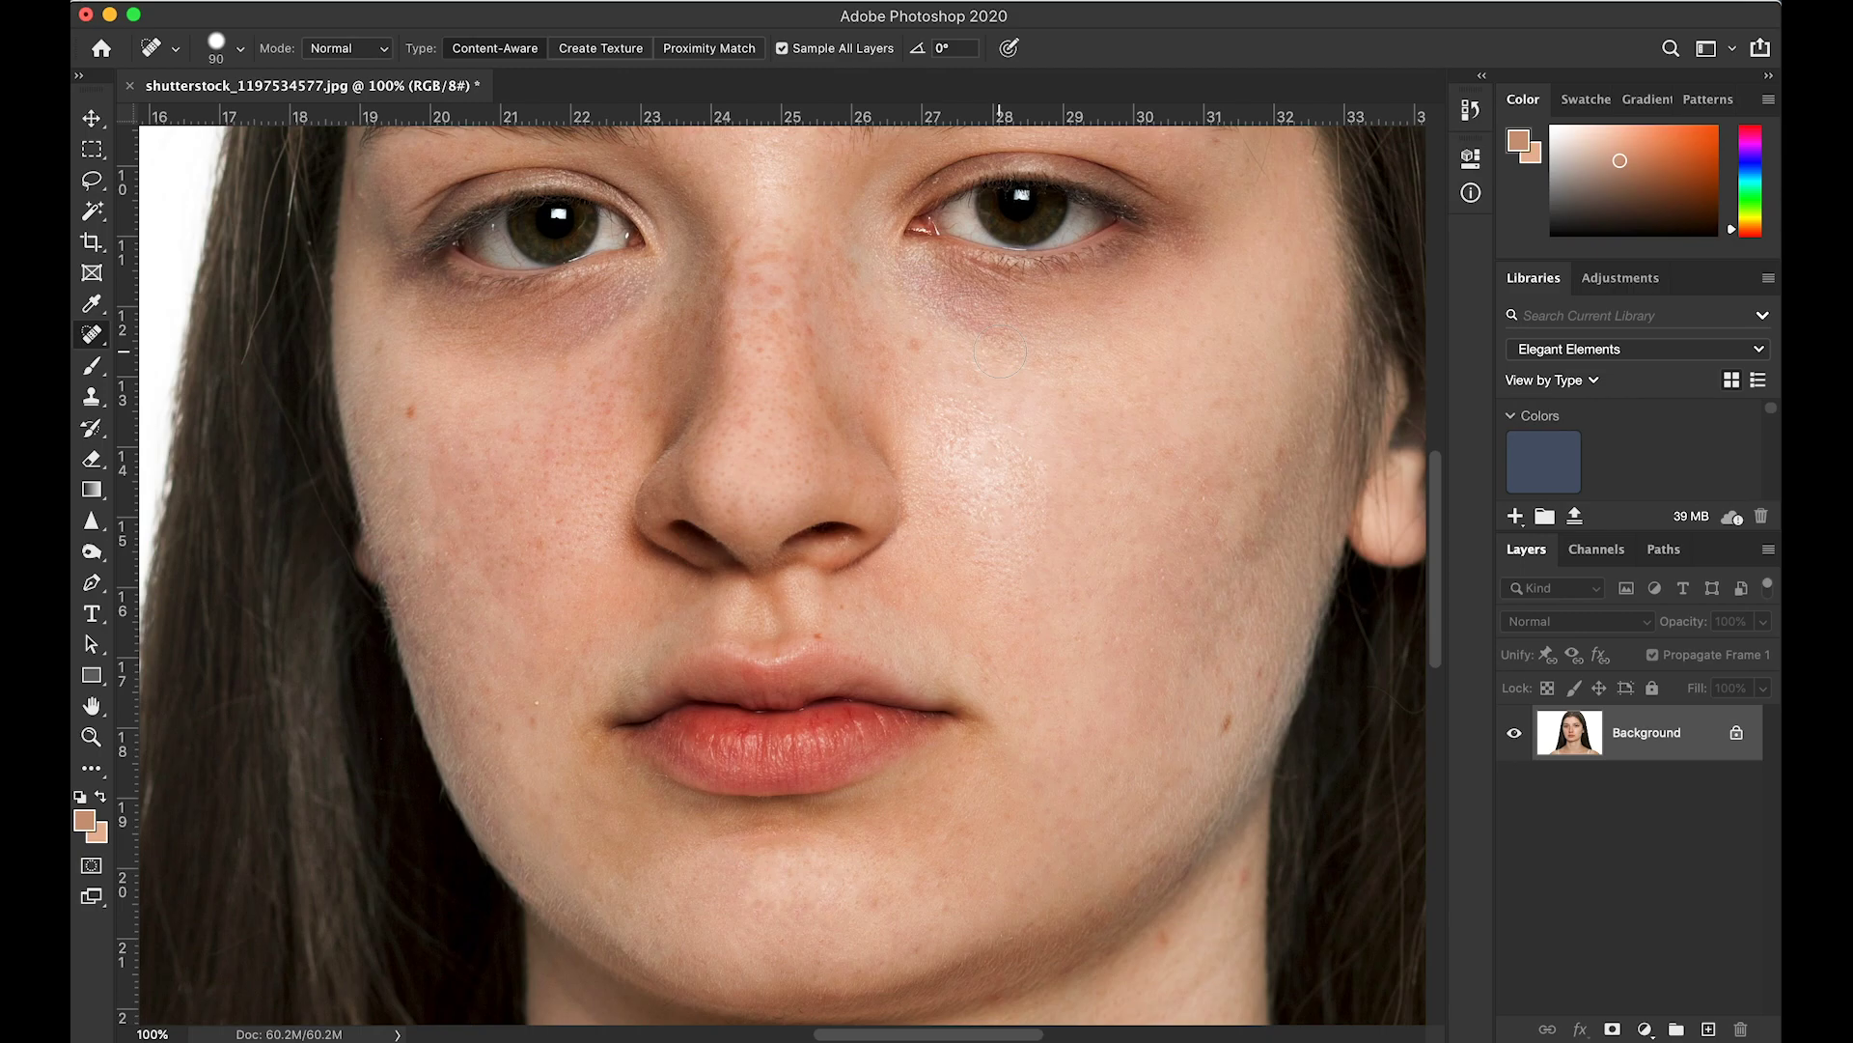
key("super+minus")
key("super+minus")
key("super+minus")
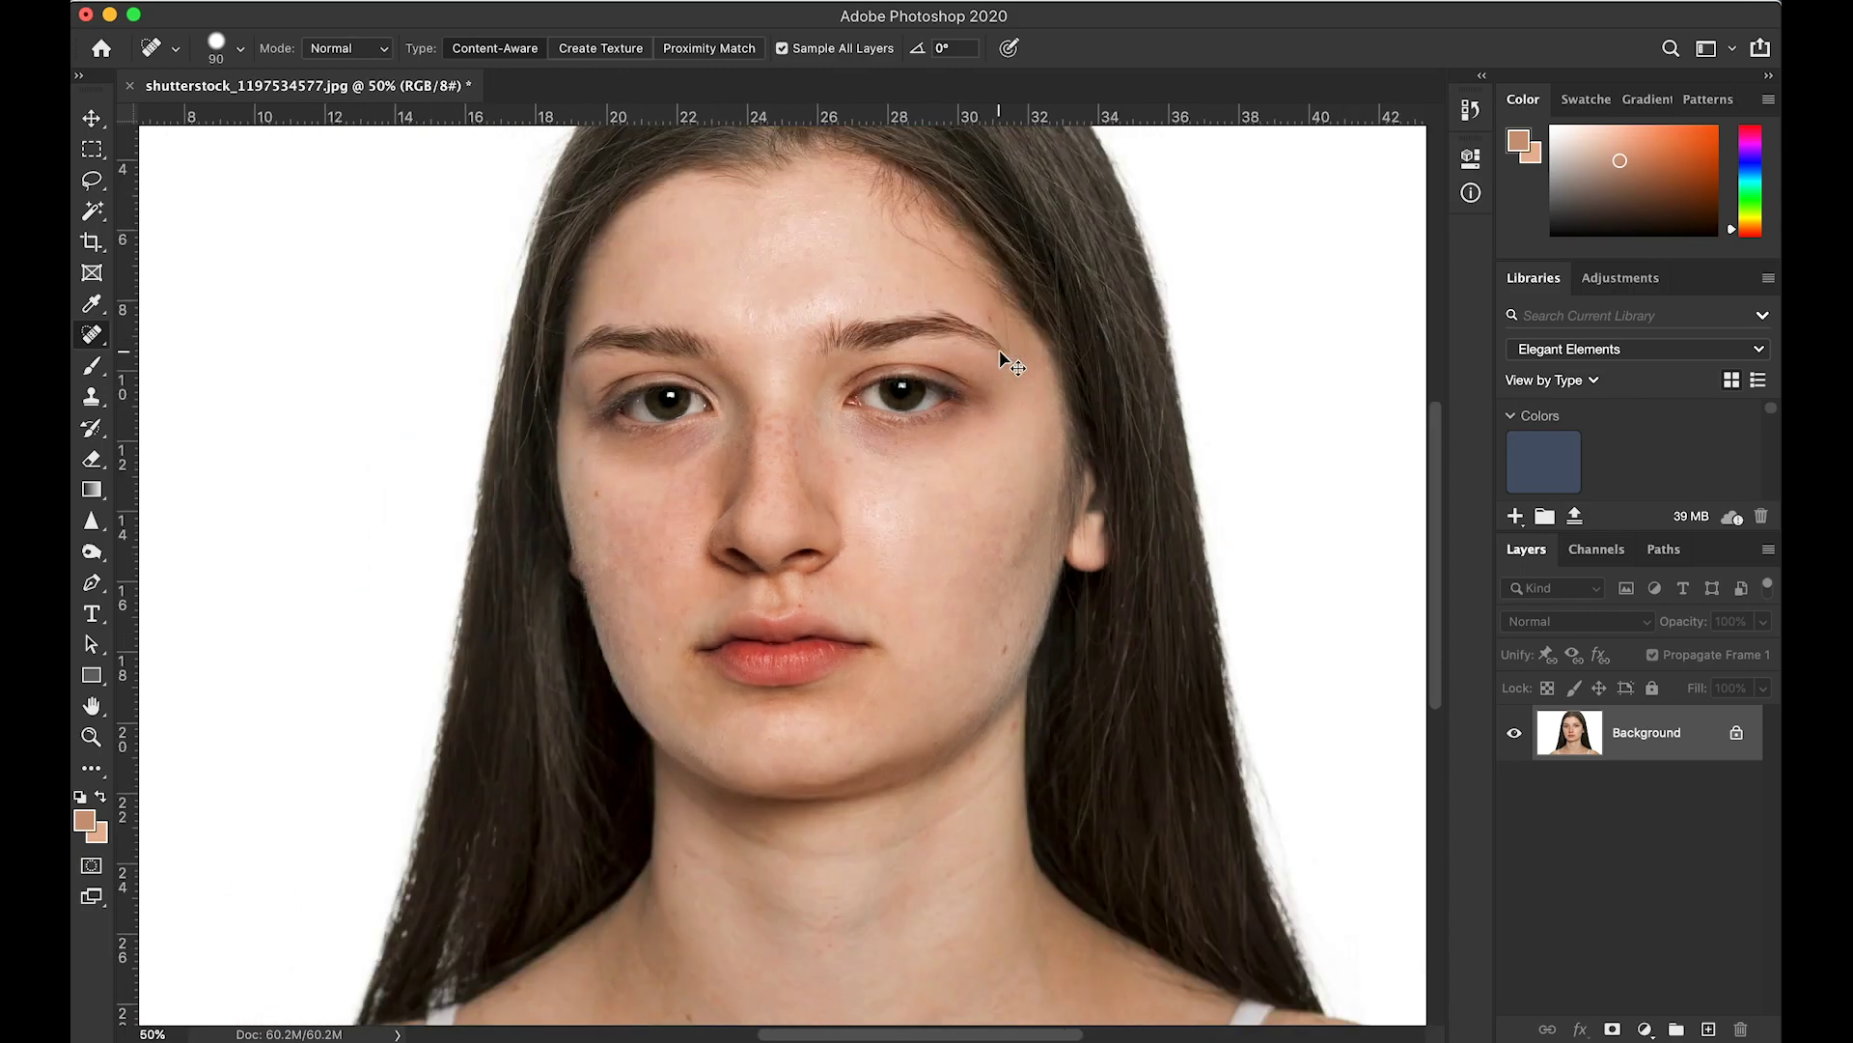